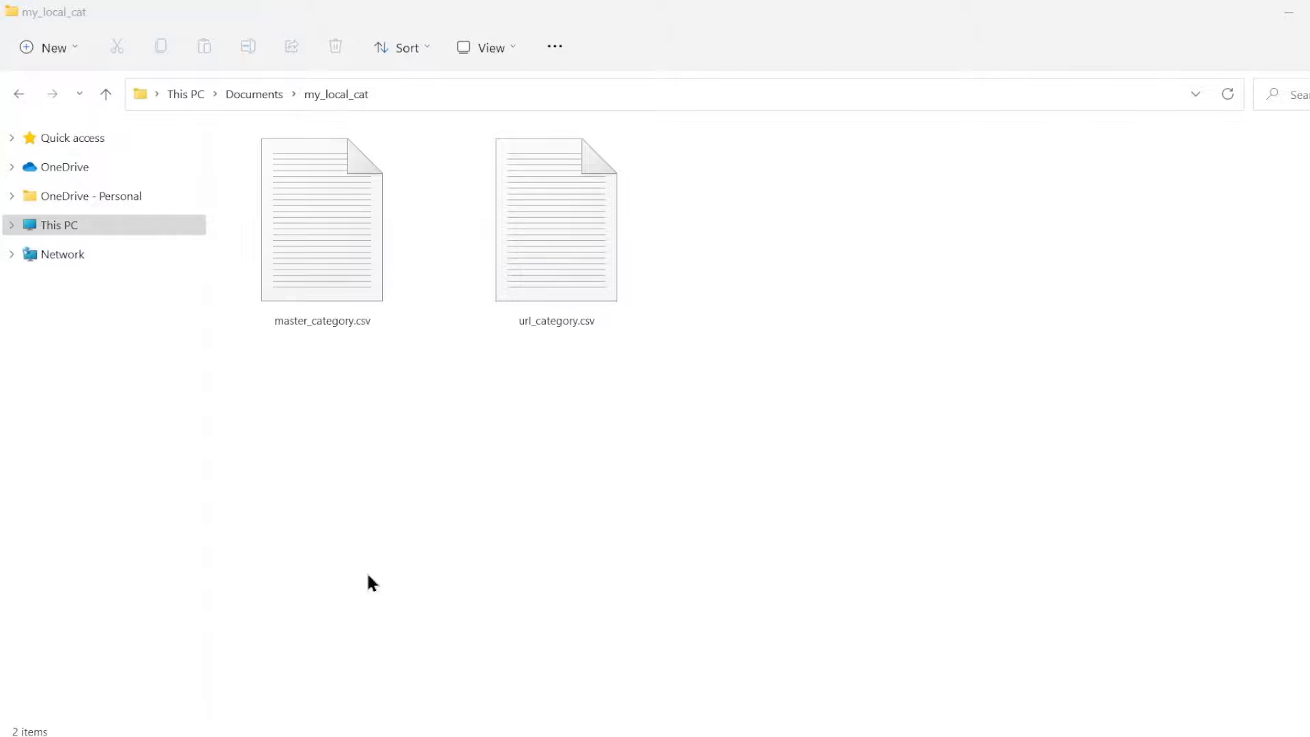
Open master_category.csv to review the local category's name and description, then close the file.
{"action": "left_click", "coordinate": [327, 256]}
{"action": "double_click", "coordinate": [326, 232]}
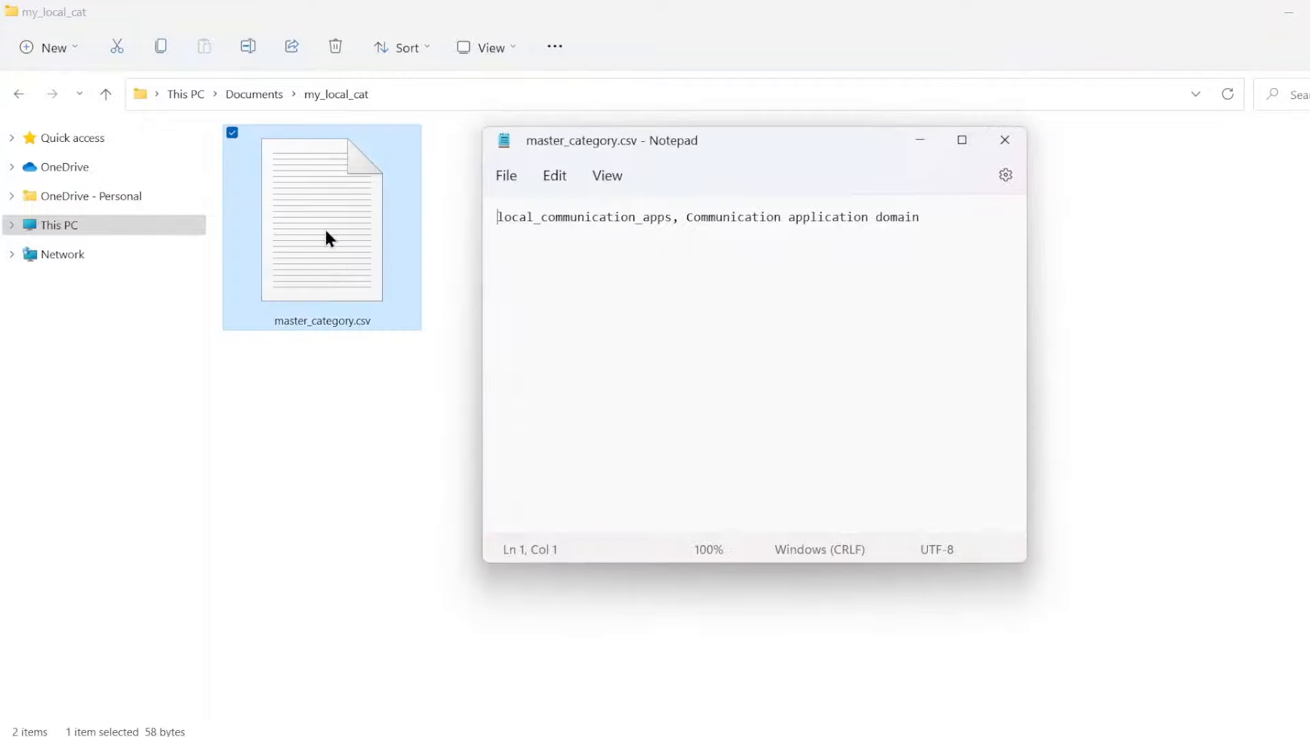
{"action": "left_click_drag", "start_coordinate": [497, 216], "coordinate": [946, 224]}
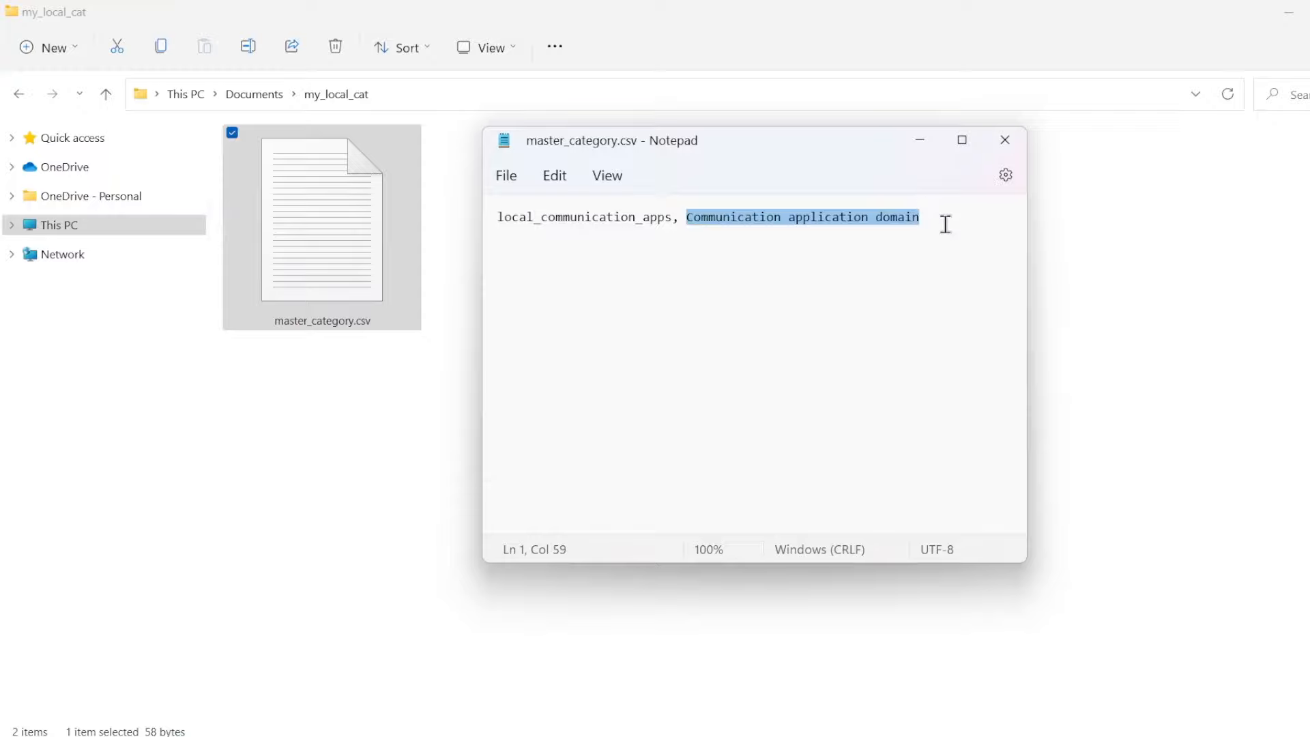
{"action": "left_click", "coordinate": [1013, 145]}
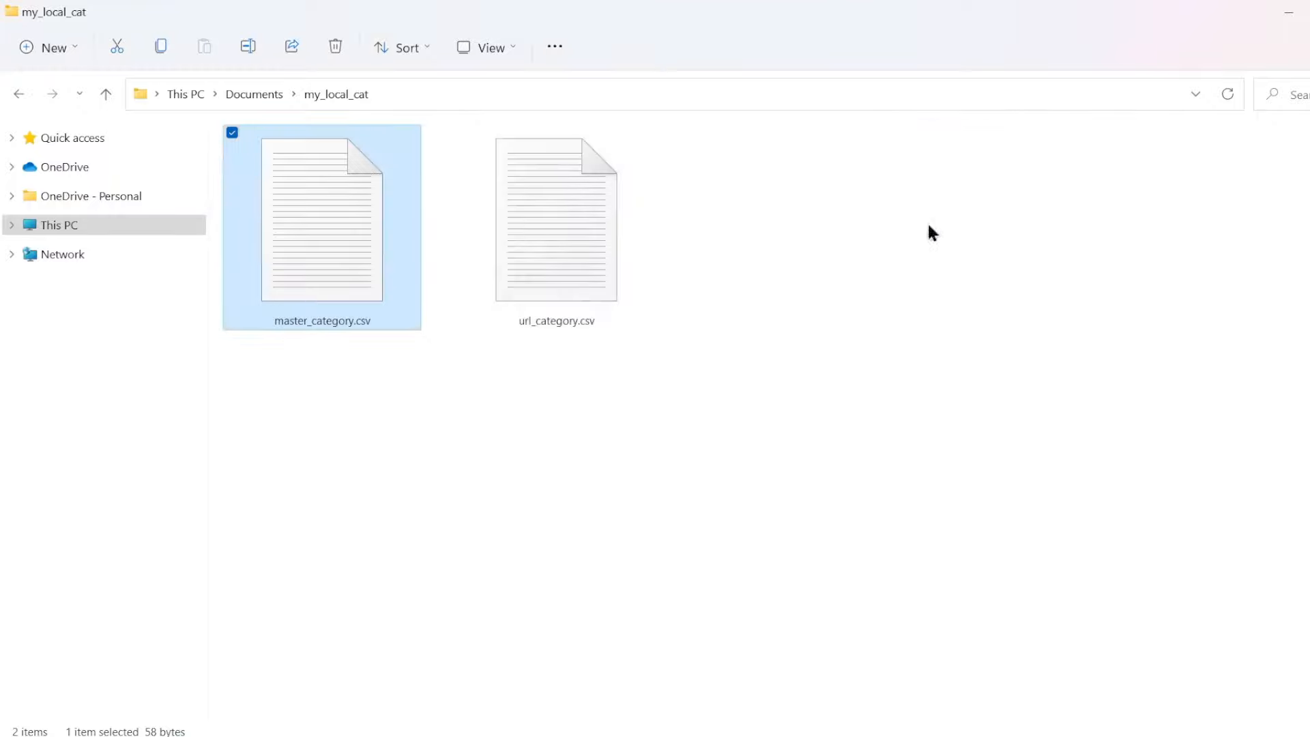
Open url_category.csv to review how each domain is assigned to the local category, and close the file.
{"action": "double_click", "coordinate": [578, 228]}
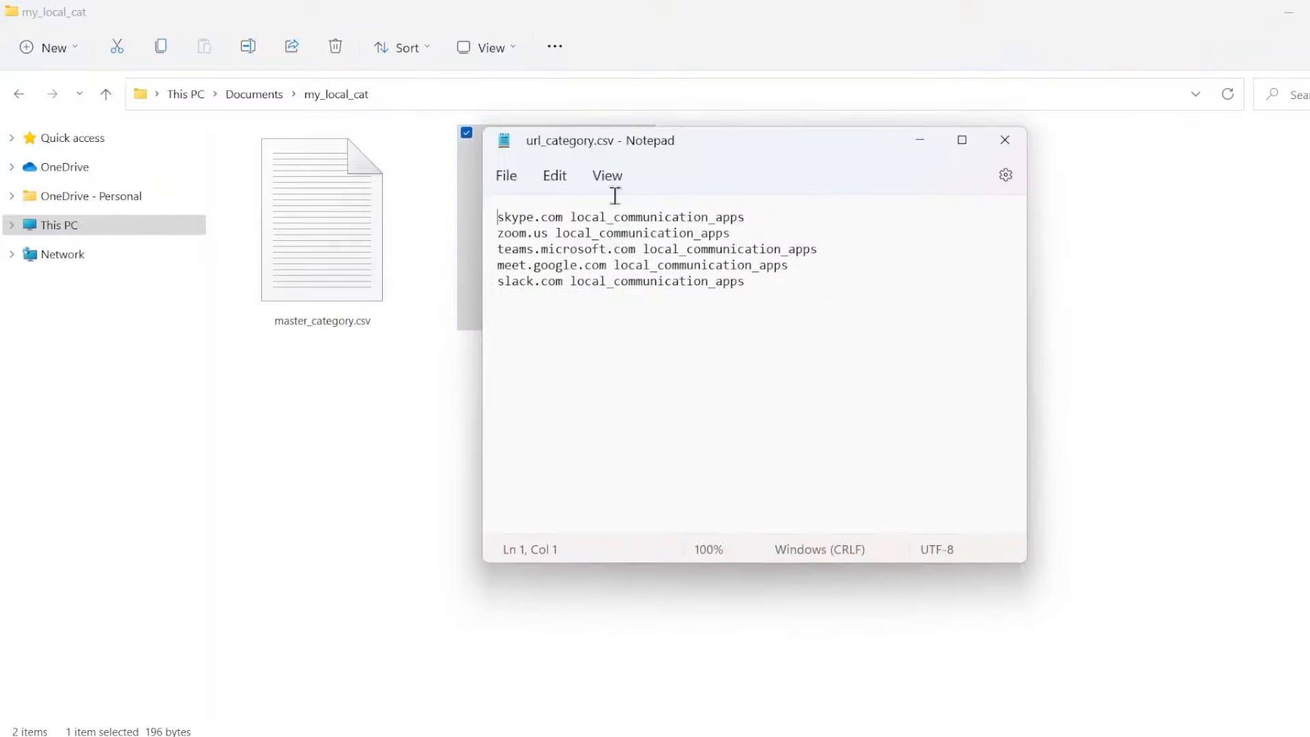
{"action": "left_click_drag", "start_coordinate": [599, 143], "coordinate": [785, 137]}
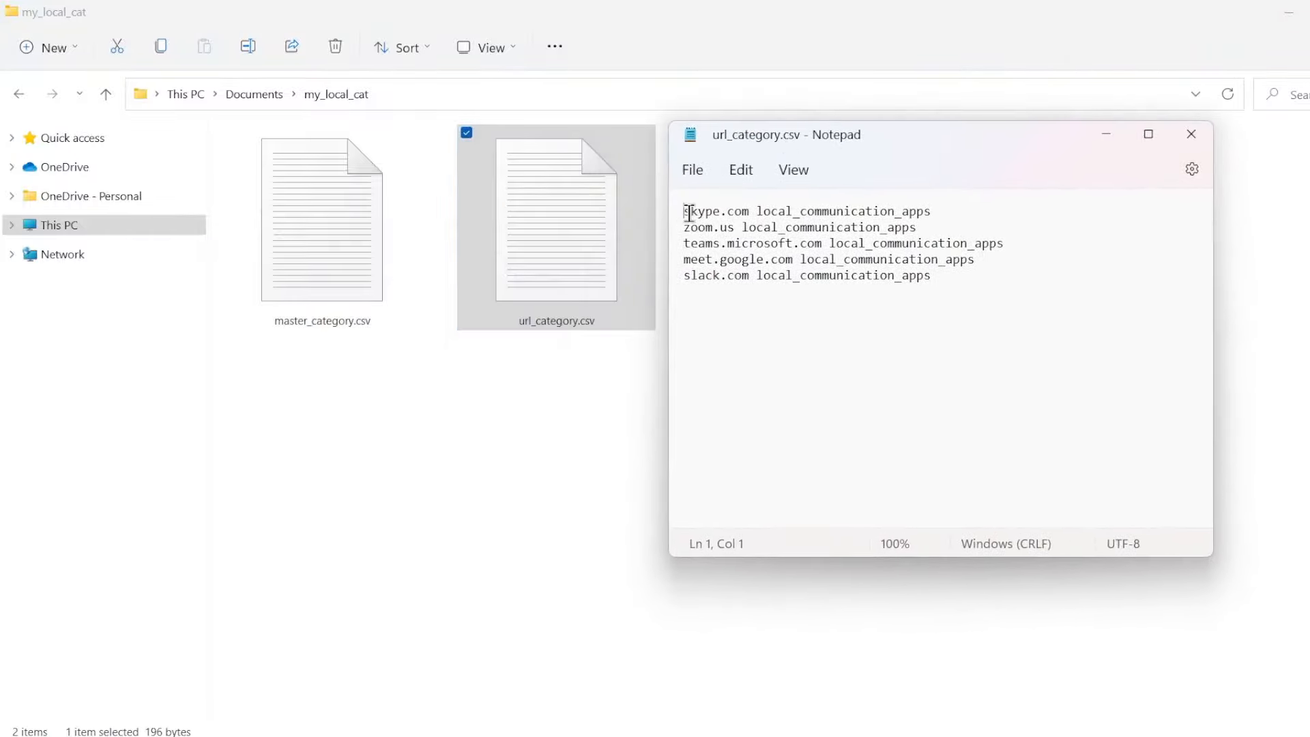
{"action": "left_click_drag", "start_coordinate": [688, 212], "coordinate": [934, 212]}
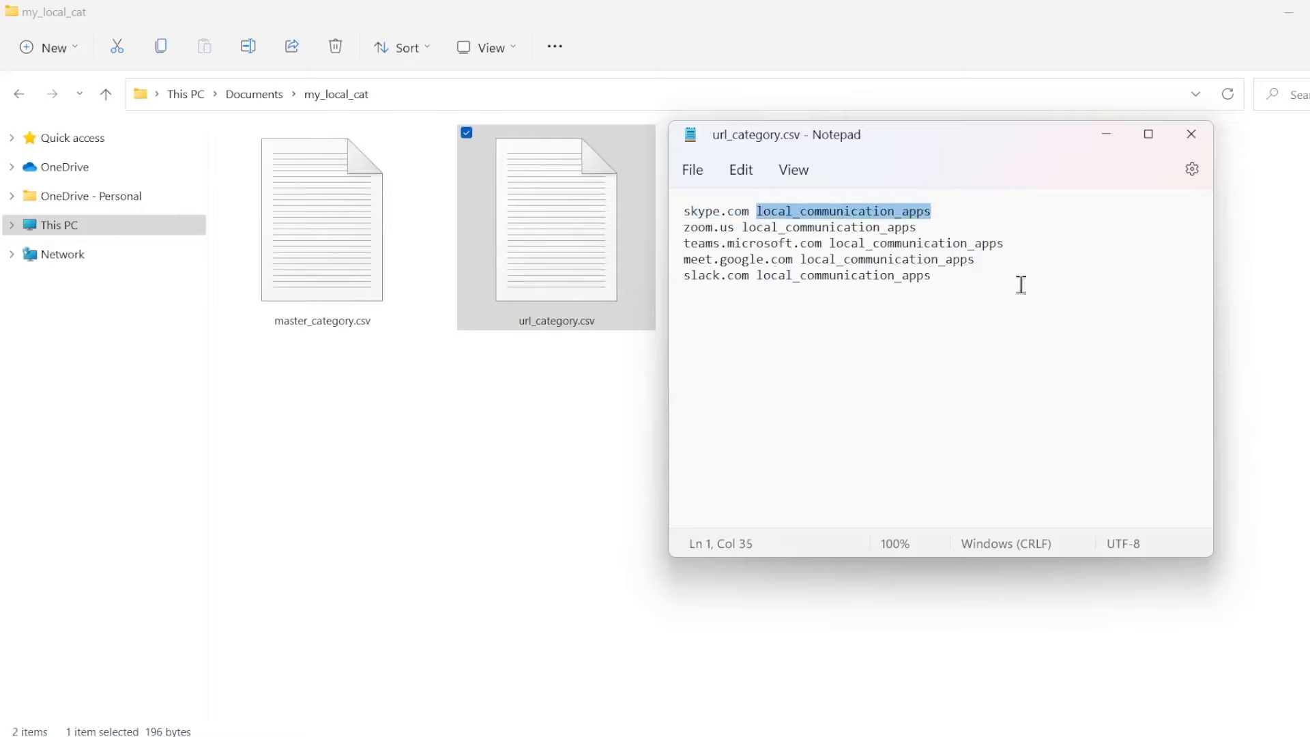
{"action": "left_click", "coordinate": [950, 249]}
{"action": "left_click", "coordinate": [966, 290]}
{"action": "left_click", "coordinate": [1200, 136]}
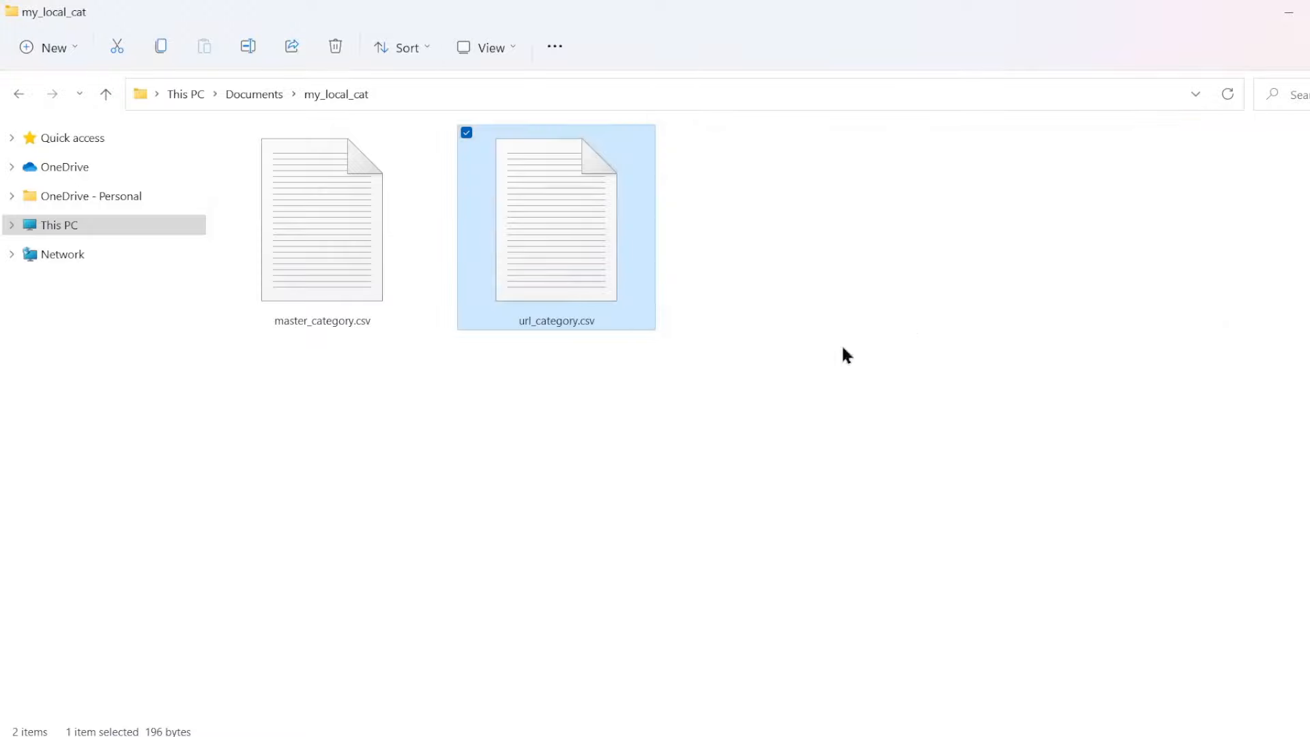
Pack master_category.csv and url_category.csv together into a tar archive named my_local_cat.tar in the same folder.
{"action": "left_click_drag", "start_coordinate": [601, 402], "coordinate": [393, 285]}
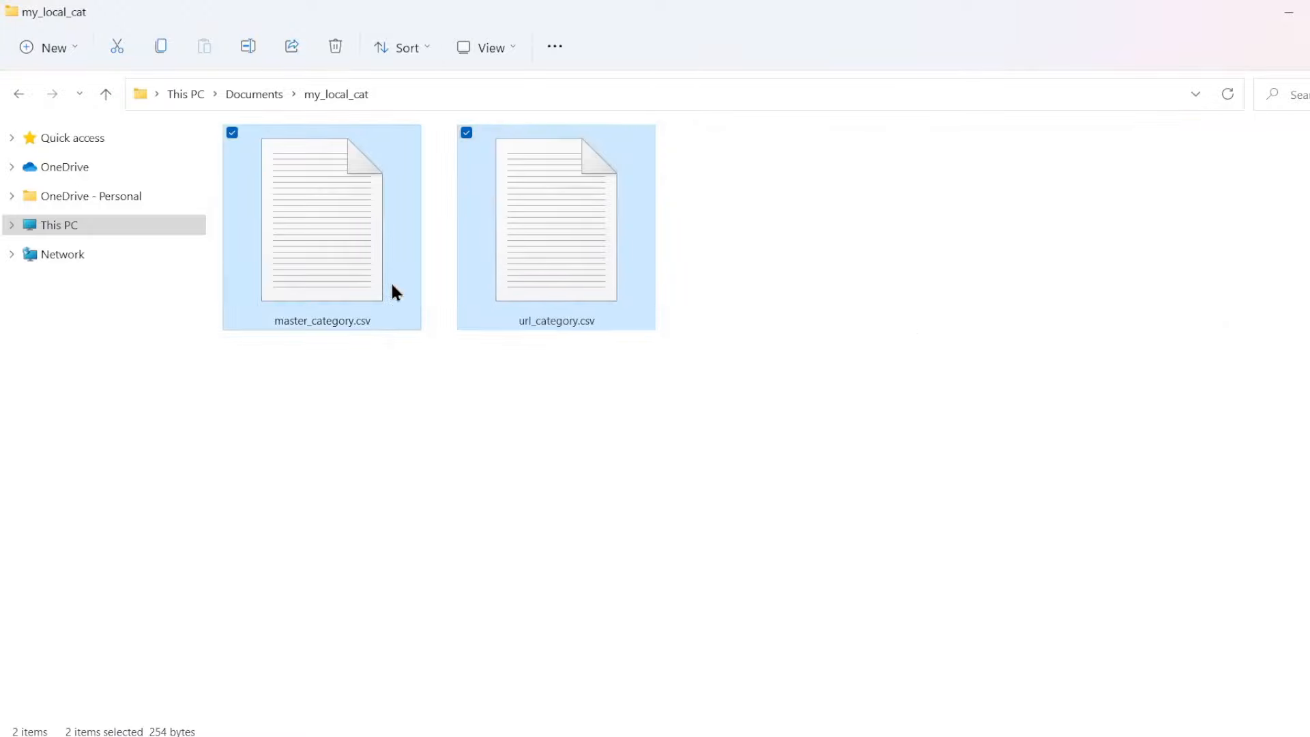
{"action": "right_click", "coordinate": [392, 285]}
{"action": "left_click", "coordinate": [505, 514]}
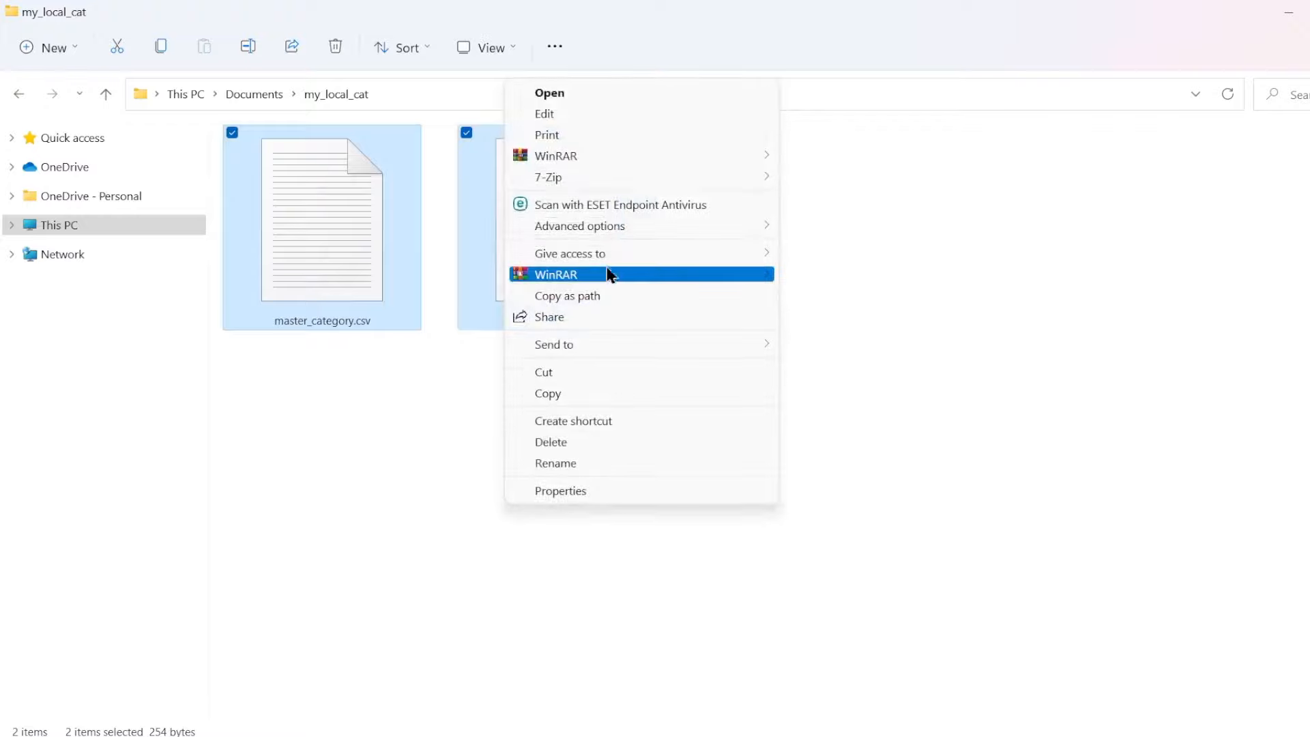
{"action": "mouse_move", "coordinate": [612, 182]}
{"action": "left_click", "coordinate": [816, 178]}
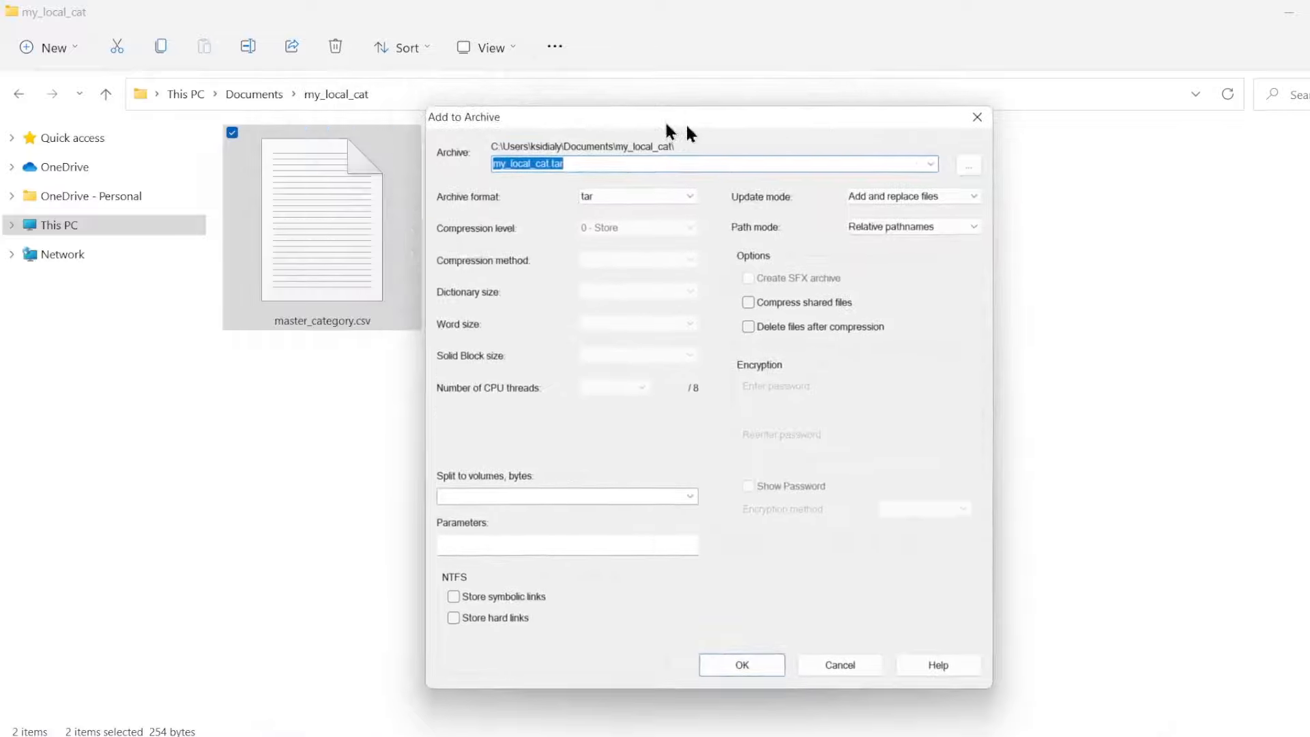
{"action": "left_click_drag", "start_coordinate": [686, 121], "coordinate": [914, 120]}
{"action": "left_click", "coordinate": [837, 162]}
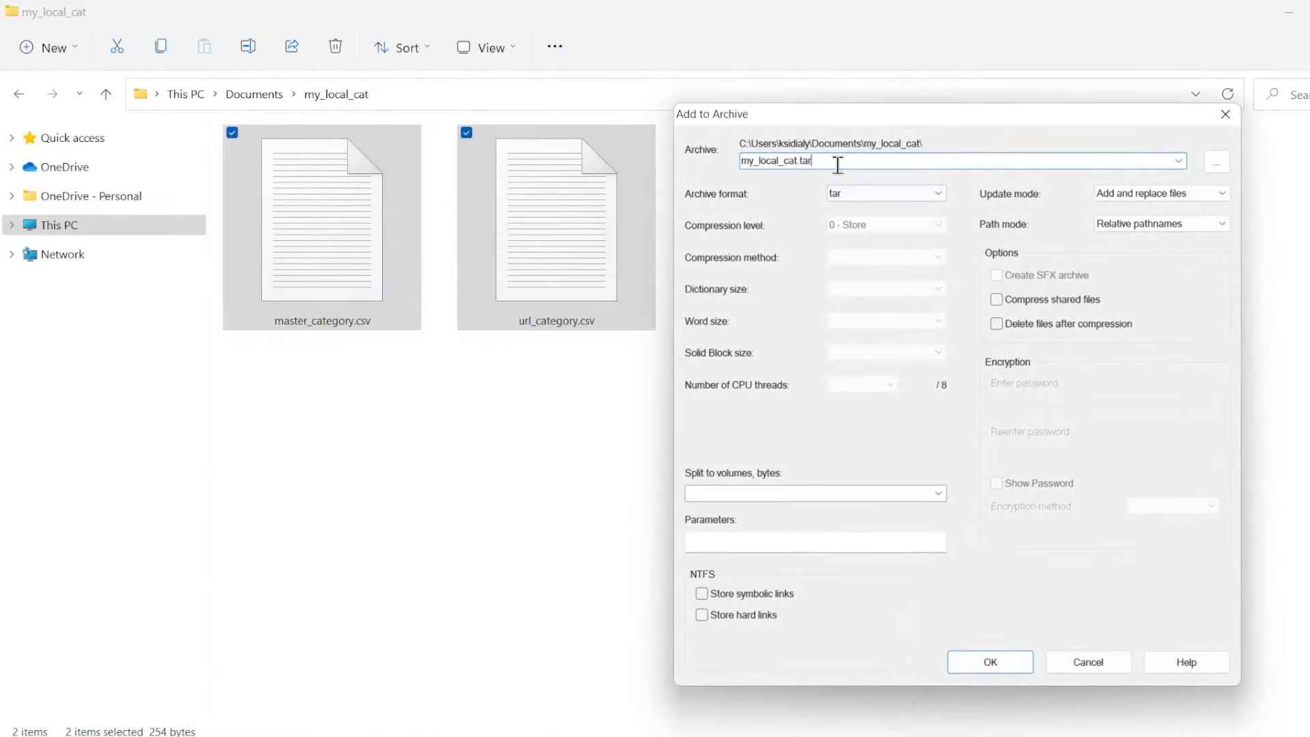
{"action": "left_click", "coordinate": [873, 195]}
{"action": "left_click", "coordinate": [861, 217]}
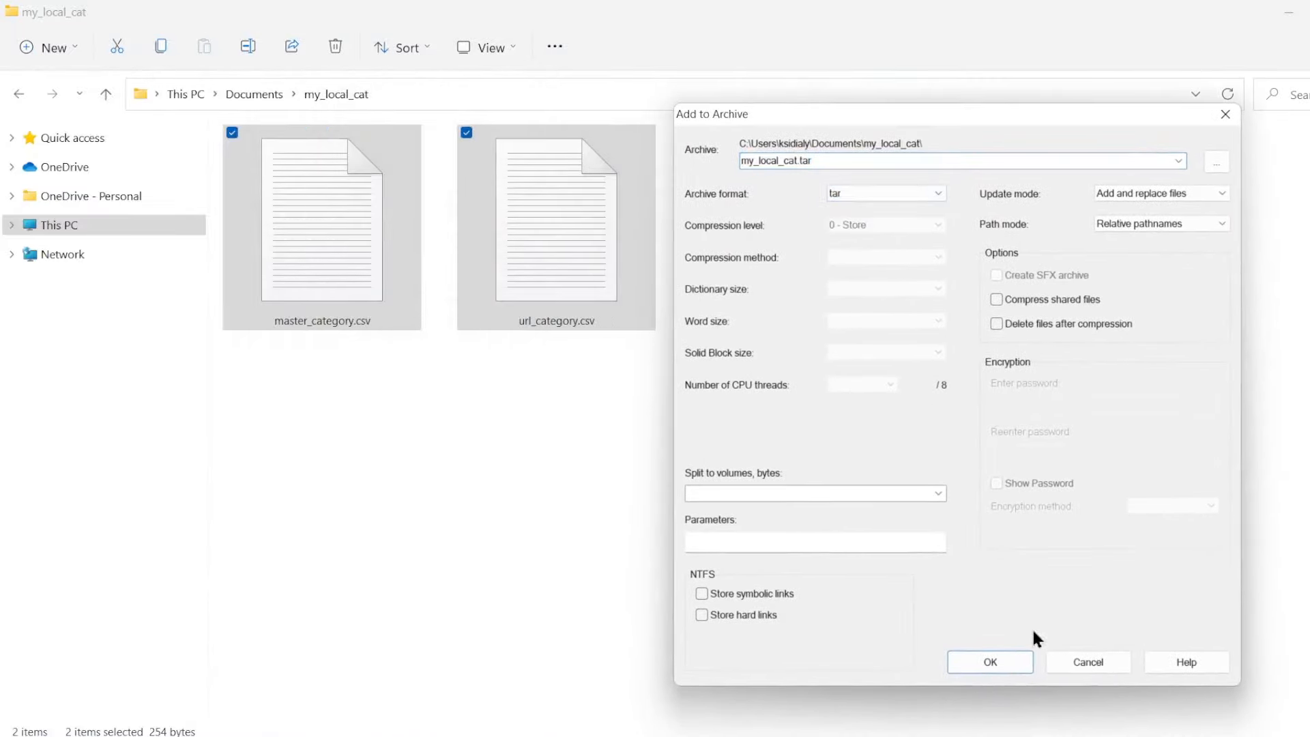
{"action": "left_click", "coordinate": [994, 660]}
{"action": "left_click", "coordinate": [596, 280]}
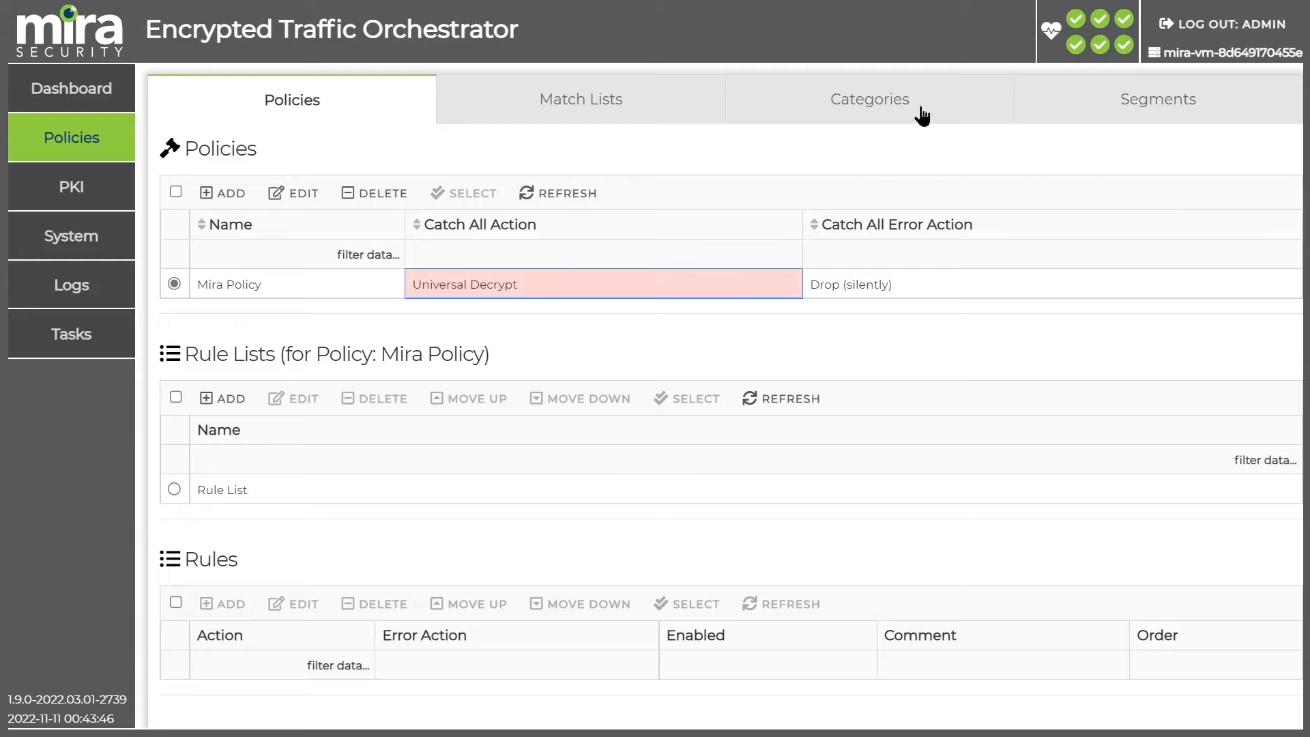
{"action": "left_click", "coordinate": [921, 113]}
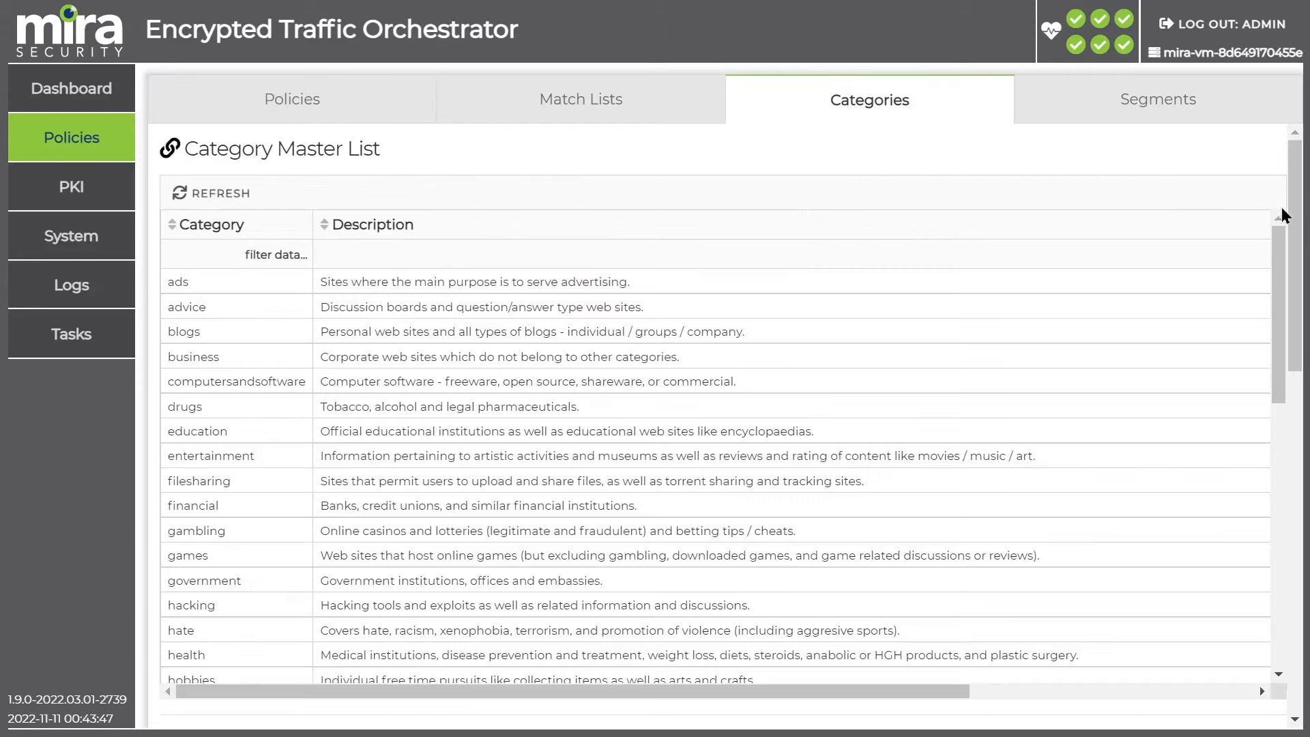
{"action": "left_click_drag", "start_coordinate": [1298, 184], "coordinate": [1304, 539]}
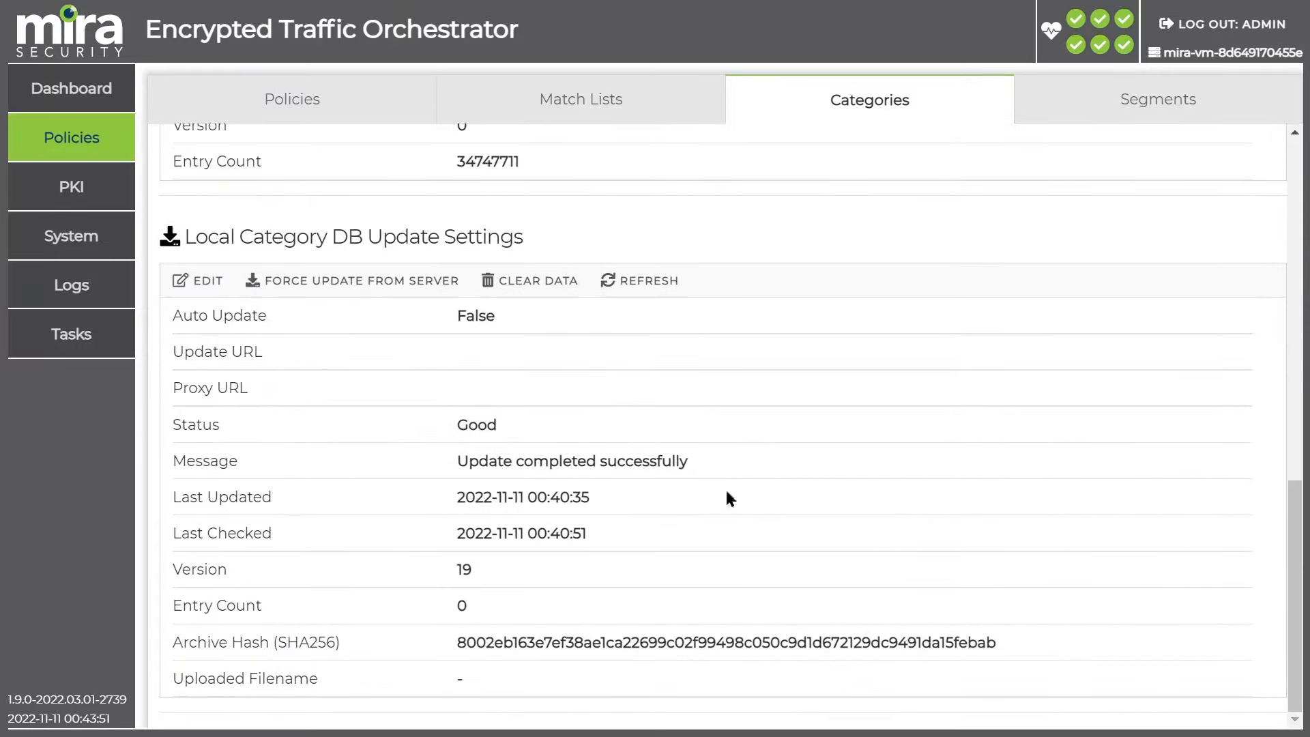
{"action": "left_click", "coordinate": [221, 292]}
{"action": "left_click", "coordinate": [502, 529]}
{"action": "key", "text": "ctrl+v"}
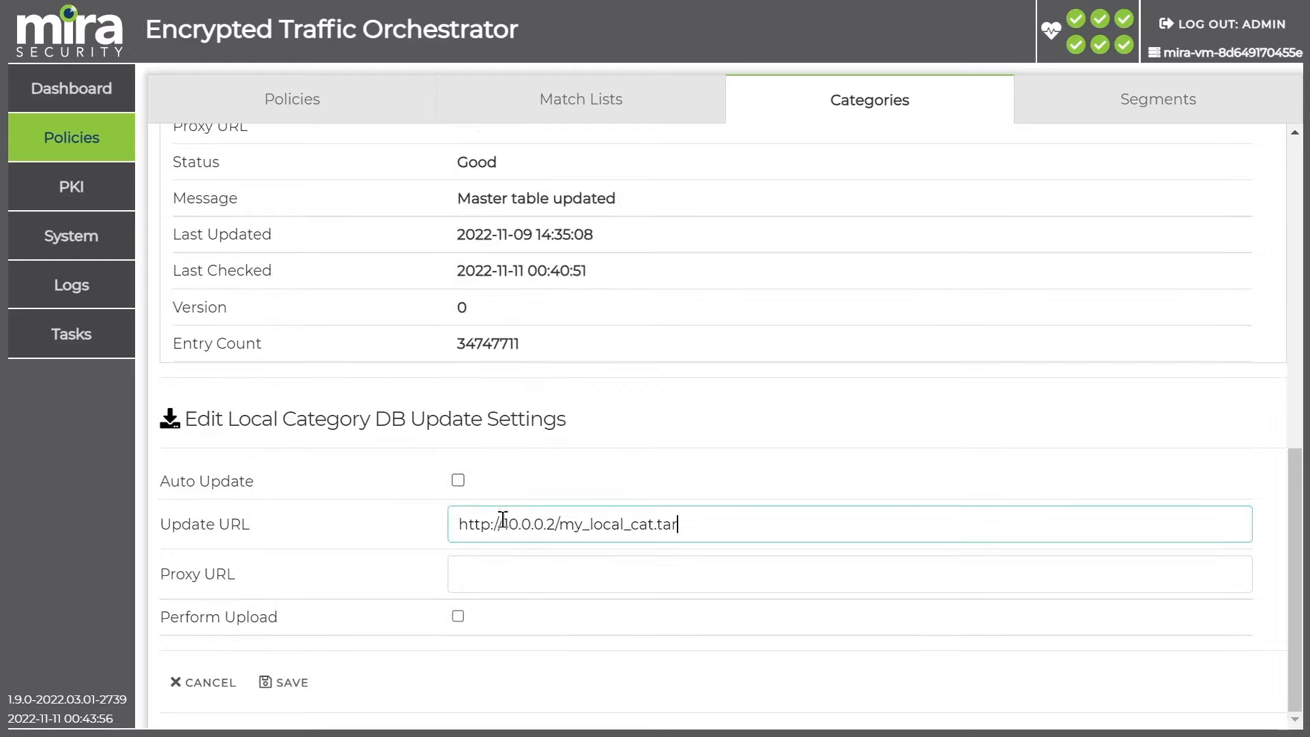
{"action": "left_click", "coordinate": [454, 483]}
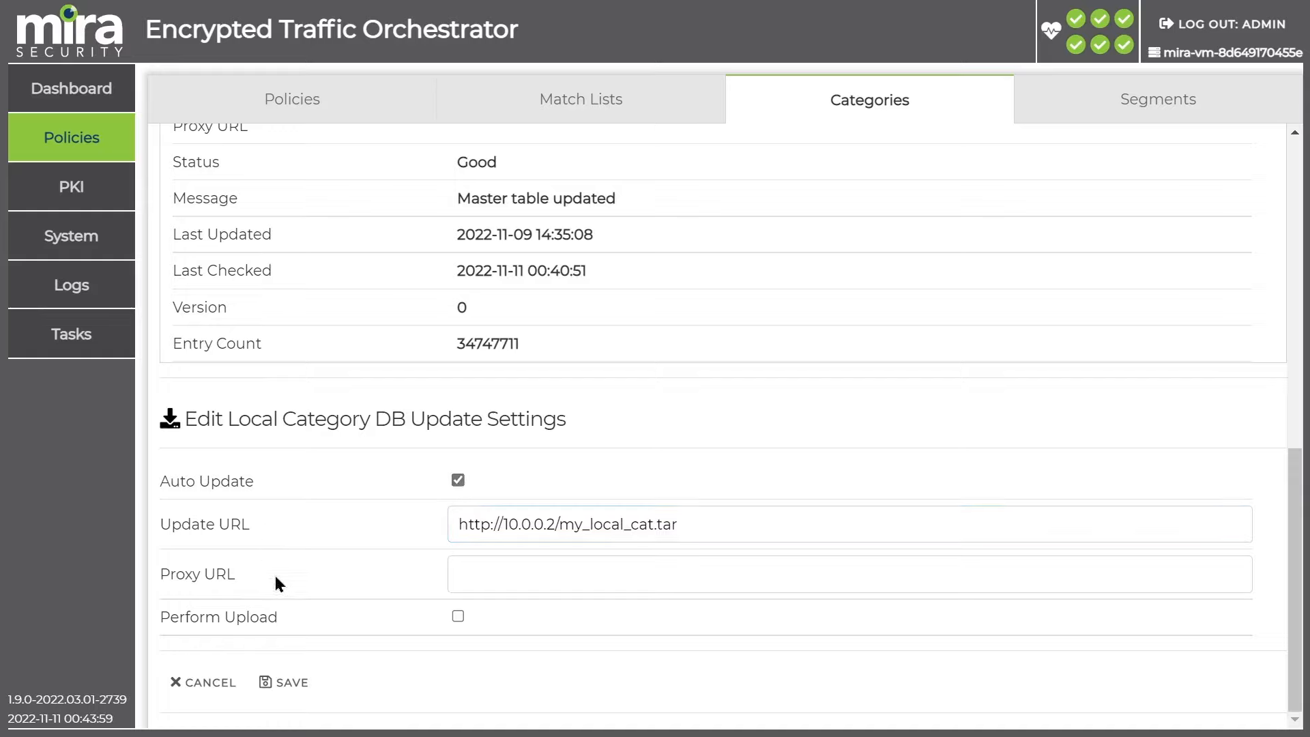
{"action": "left_click", "coordinate": [291, 683]}
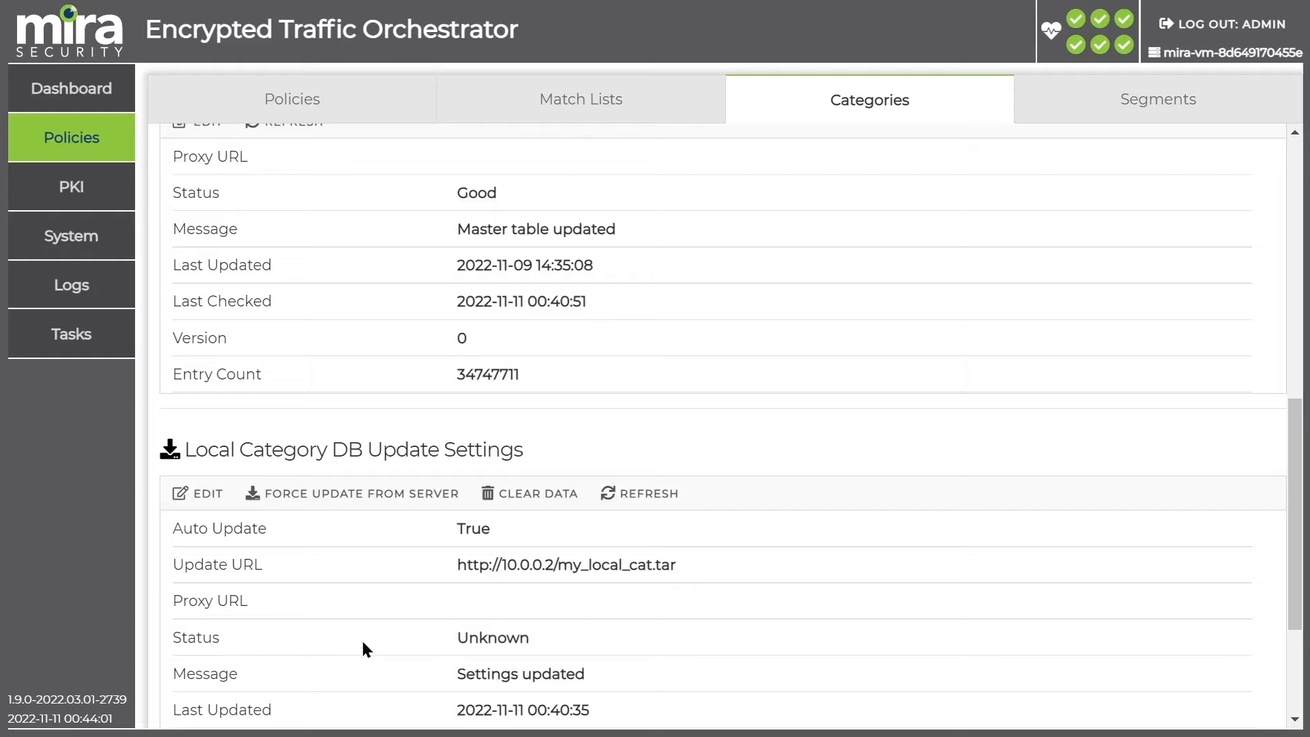
Force a local category database update from the server and locate local_communication_apps in the Category Master List.
{"action": "scroll", "coordinate": [294, 550], "scroll_direction": "down", "scroll_amount": 3}
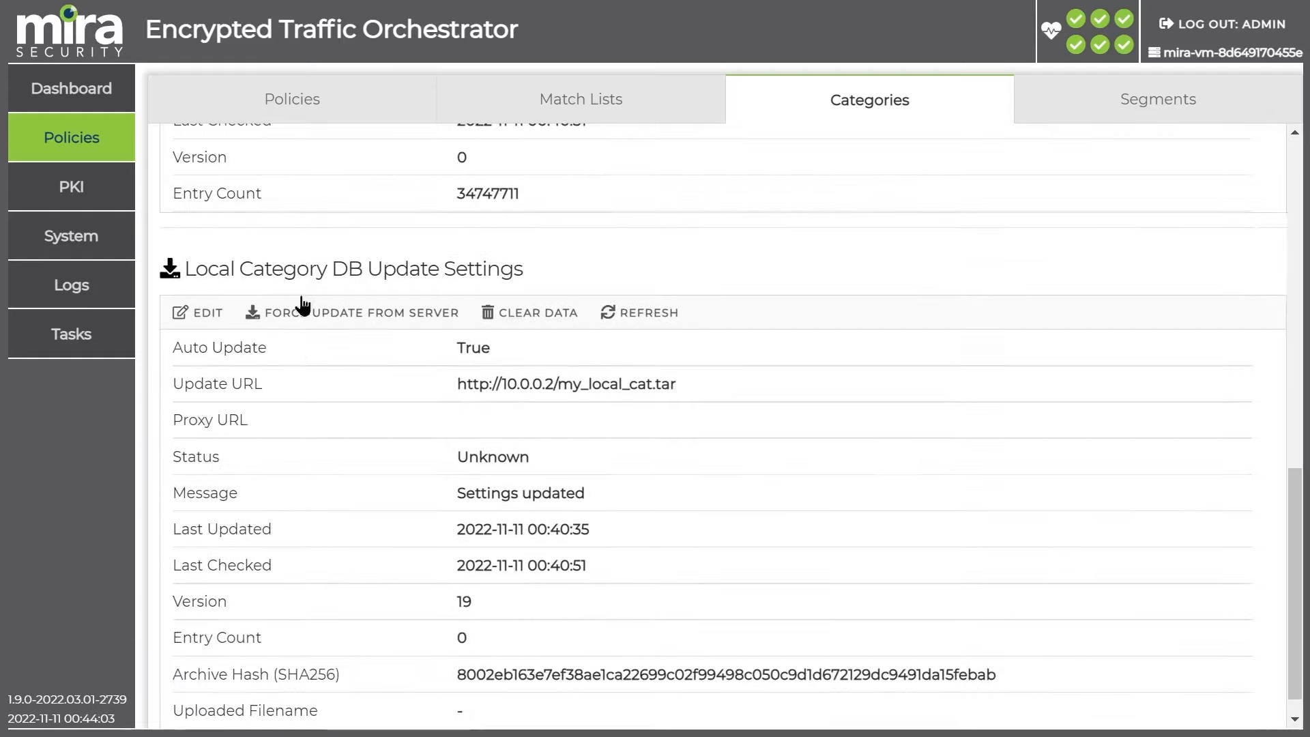
{"action": "left_click", "coordinate": [303, 314]}
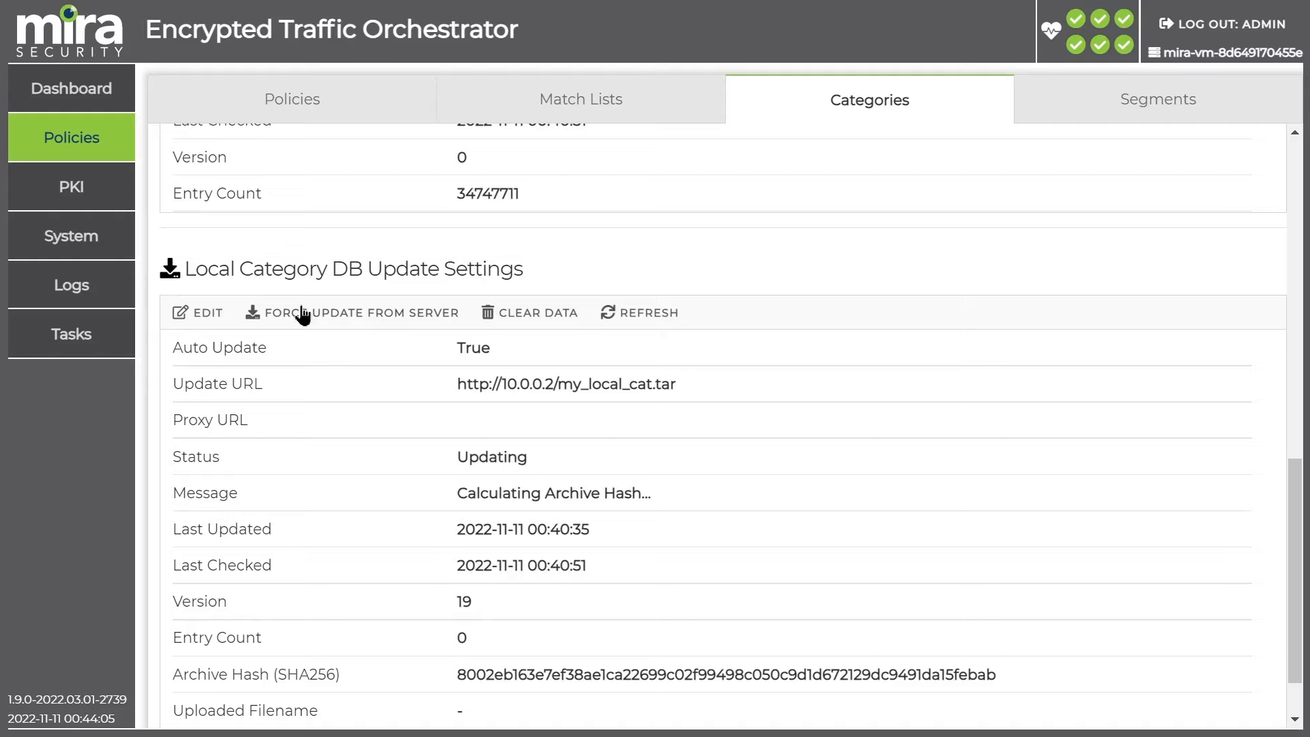
{"action": "left_click", "coordinate": [302, 314]}
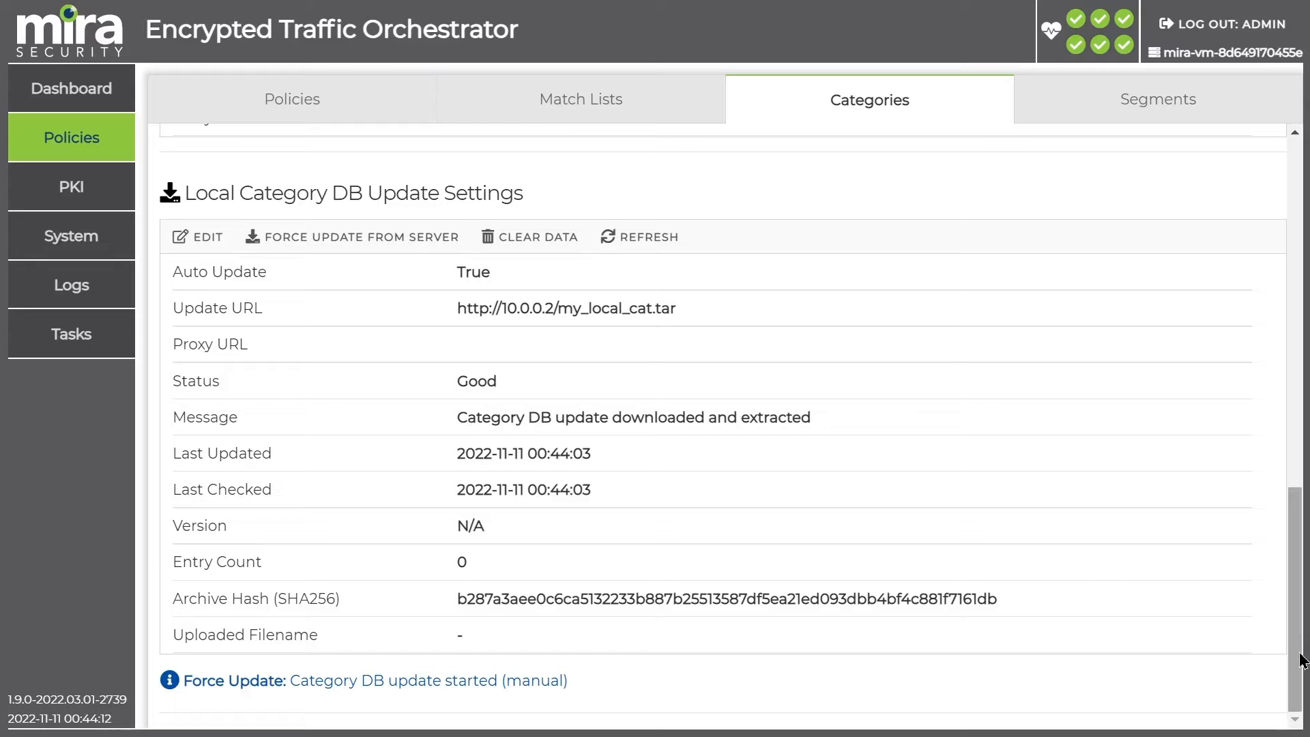
{"action": "left_click_drag", "start_coordinate": [1303, 658], "coordinate": [1280, 554]}
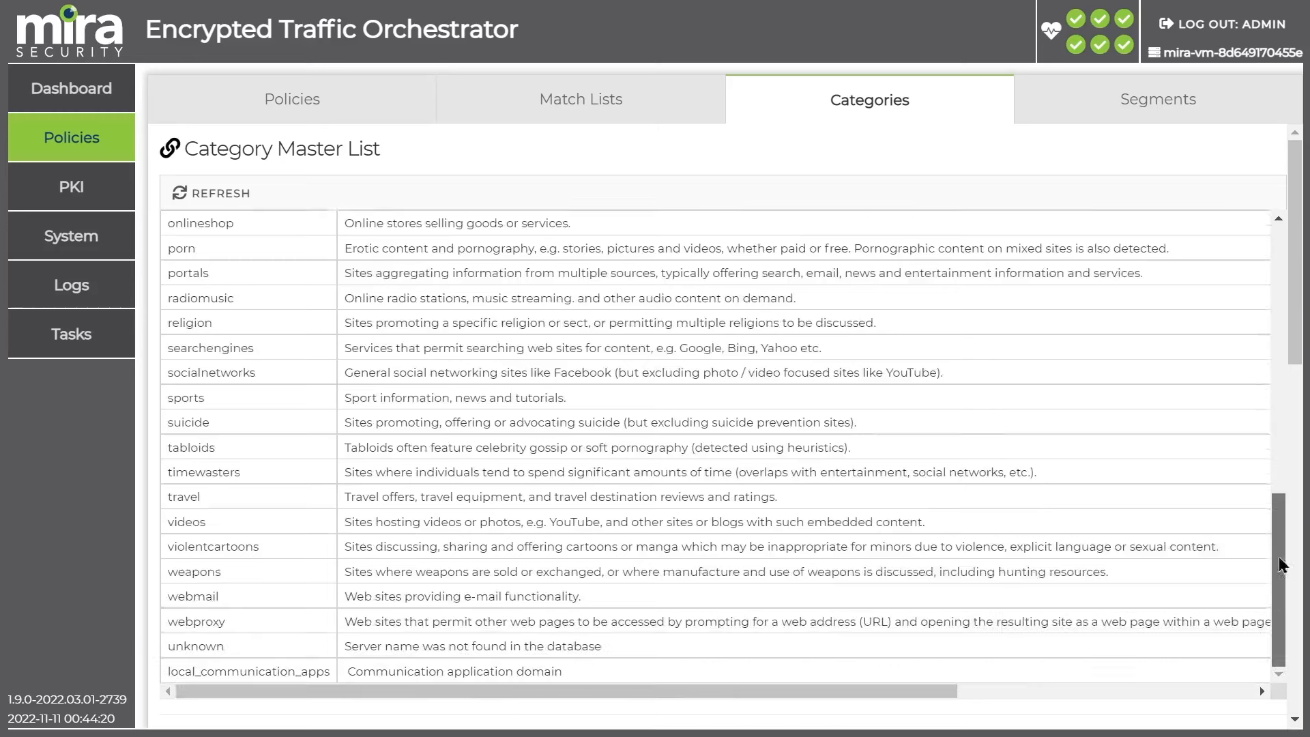
{"action": "left_click", "coordinate": [170, 674]}
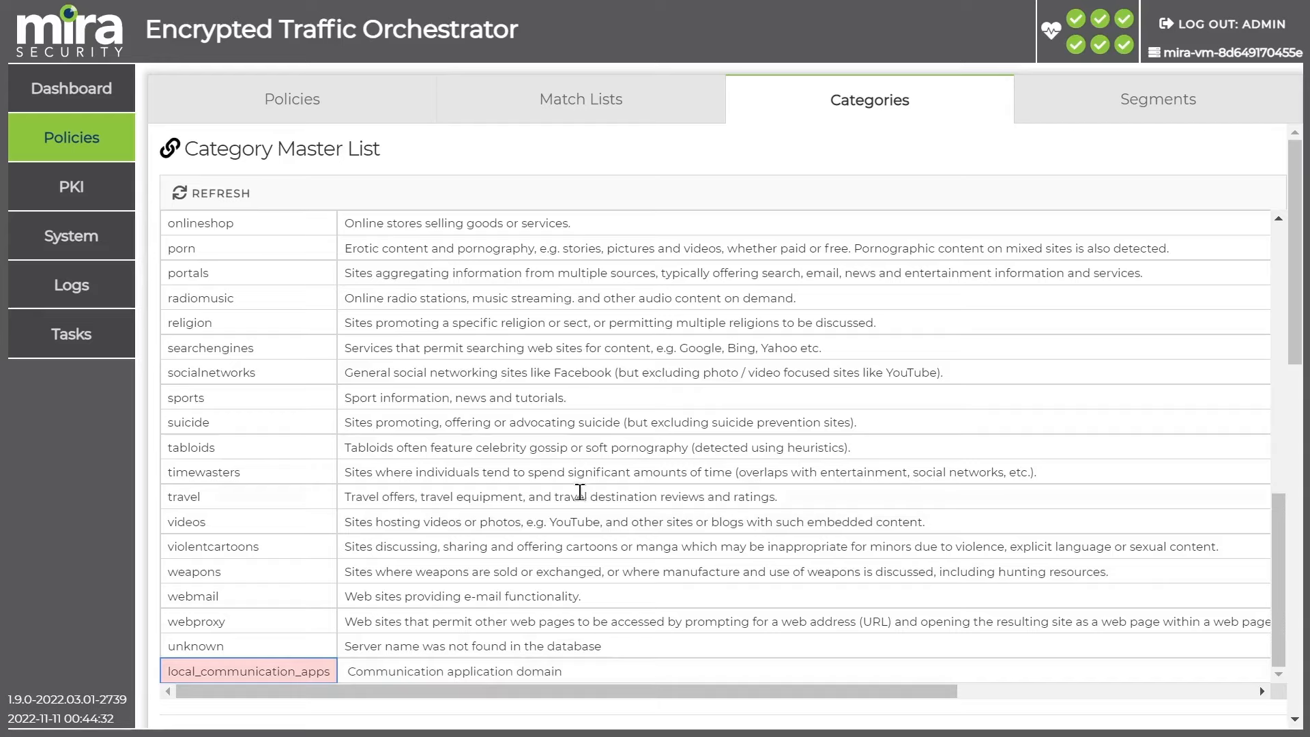
Add a new rule to Mira Policy's Rule List with the action Bypass (don't decrypt).
{"action": "left_click", "coordinate": [283, 108]}
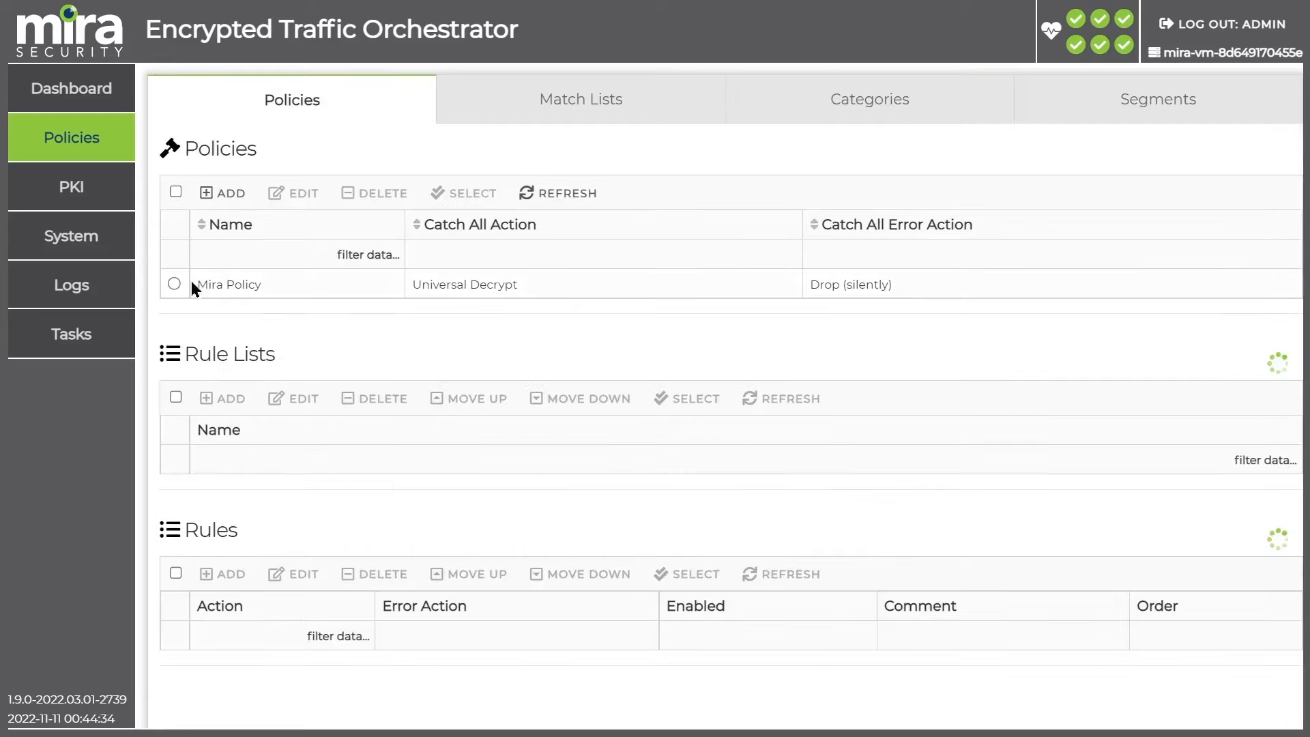
{"action": "left_click", "coordinate": [192, 284]}
{"action": "left_click", "coordinate": [176, 489]}
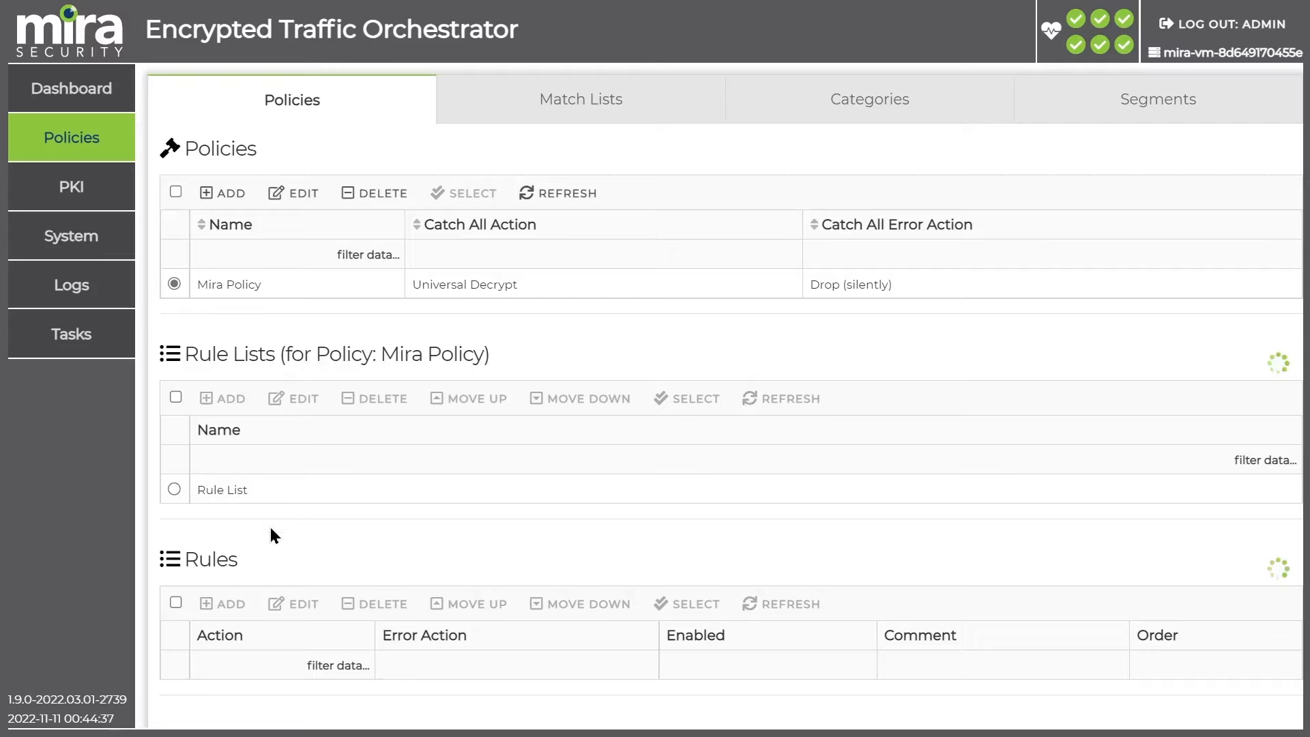
{"action": "left_click", "coordinate": [179, 489]}
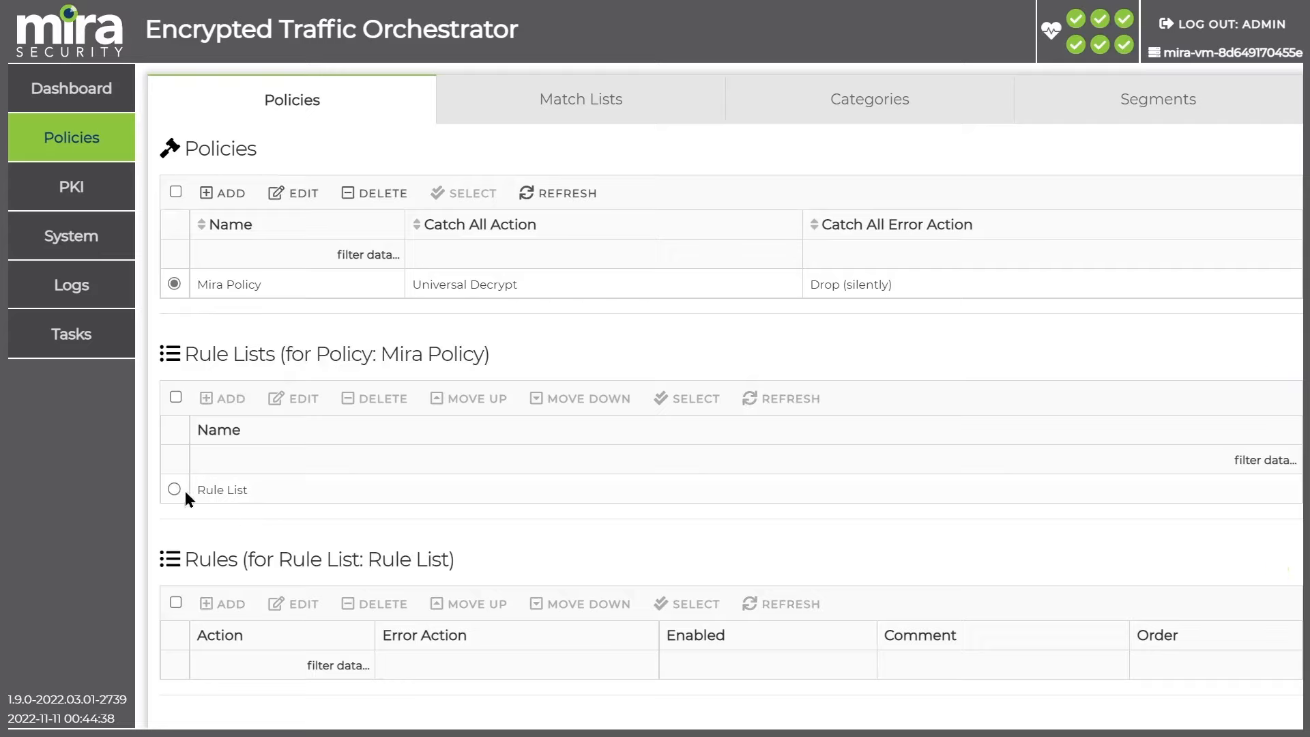
{"action": "left_click", "coordinate": [225, 602]}
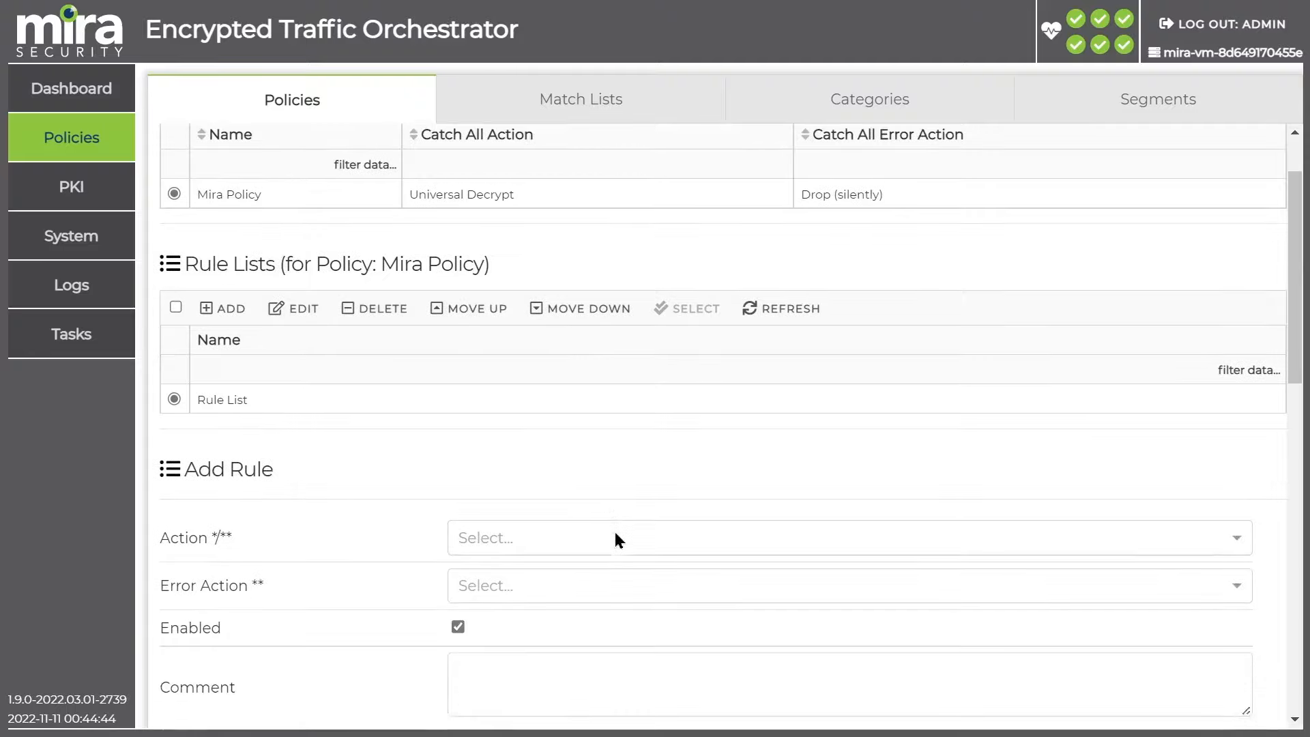
{"action": "scroll", "coordinate": [615, 537], "scroll_direction": "down", "scroll_amount": 1}
{"action": "left_click", "coordinate": [673, 447]}
{"action": "left_click", "coordinate": [582, 477]}
Set the new rule's server category to local_communication_apps and save the rule.
{"action": "scroll", "coordinate": [388, 529], "scroll_direction": "down", "scroll_amount": 3}
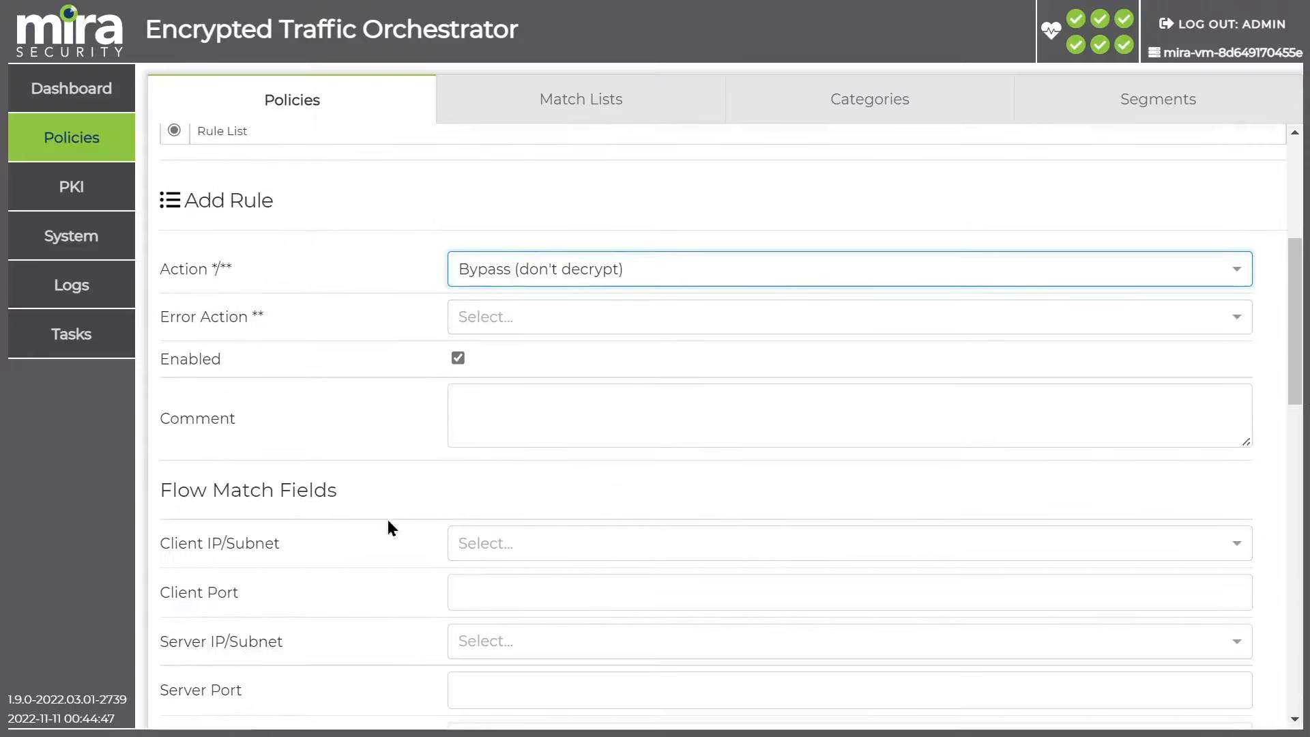
{"action": "scroll", "coordinate": [388, 521], "scroll_direction": "down", "scroll_amount": 12}
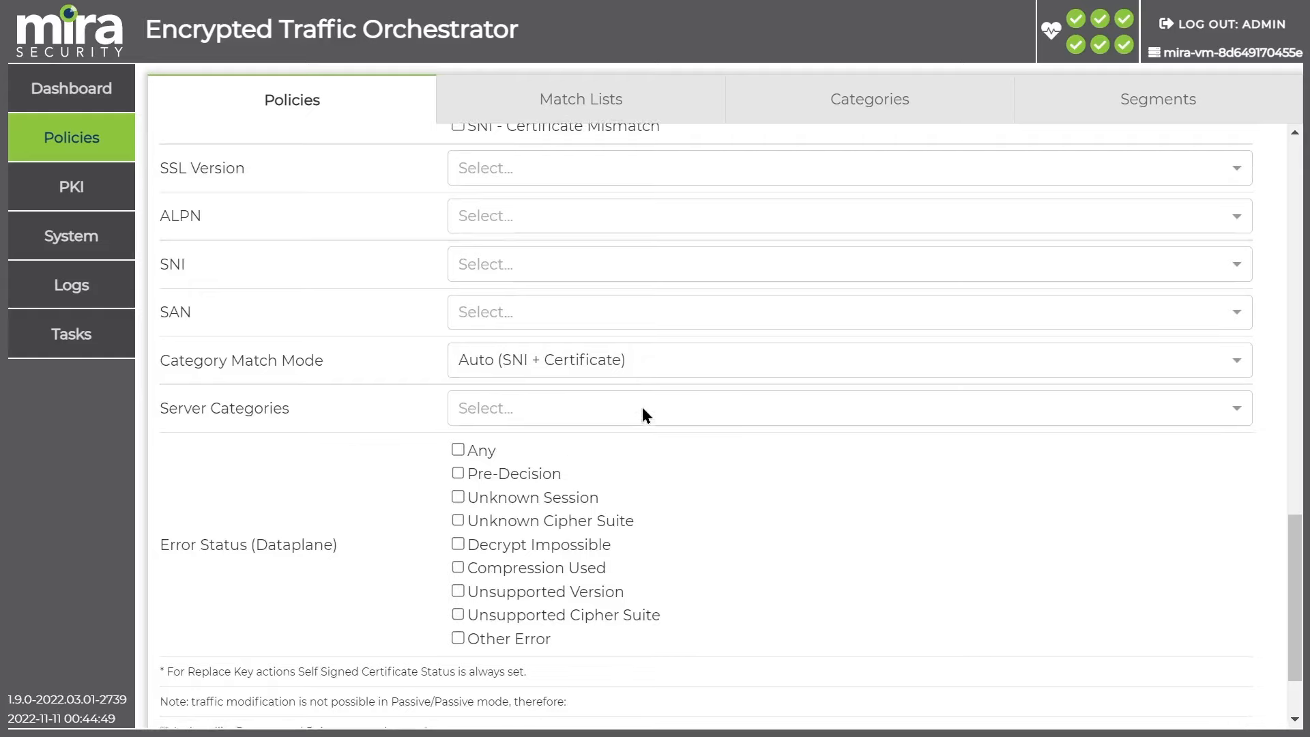
{"action": "left_click", "coordinate": [620, 408]}
{"action": "scroll", "coordinate": [643, 518], "scroll_direction": "down", "scroll_amount": 15}
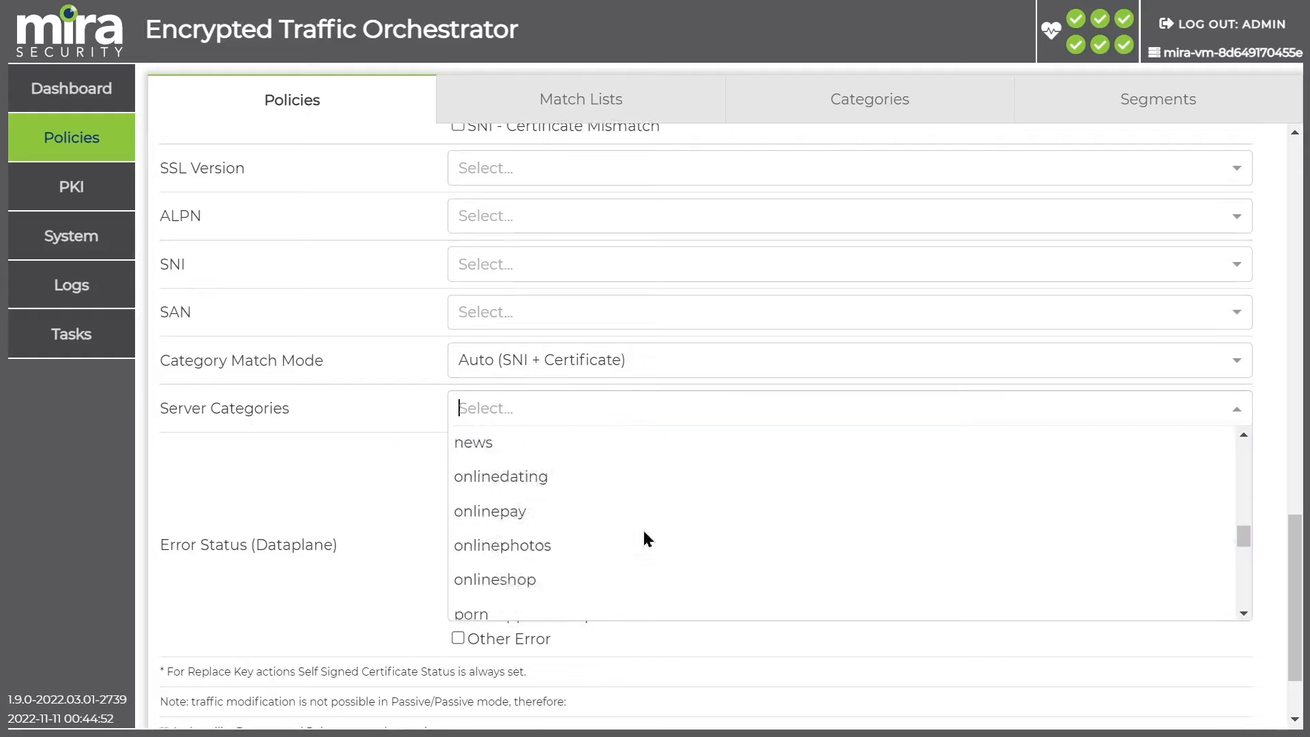
{"action": "scroll", "coordinate": [644, 542], "scroll_direction": "down", "scroll_amount": 6}
{"action": "left_click", "coordinate": [588, 514]}
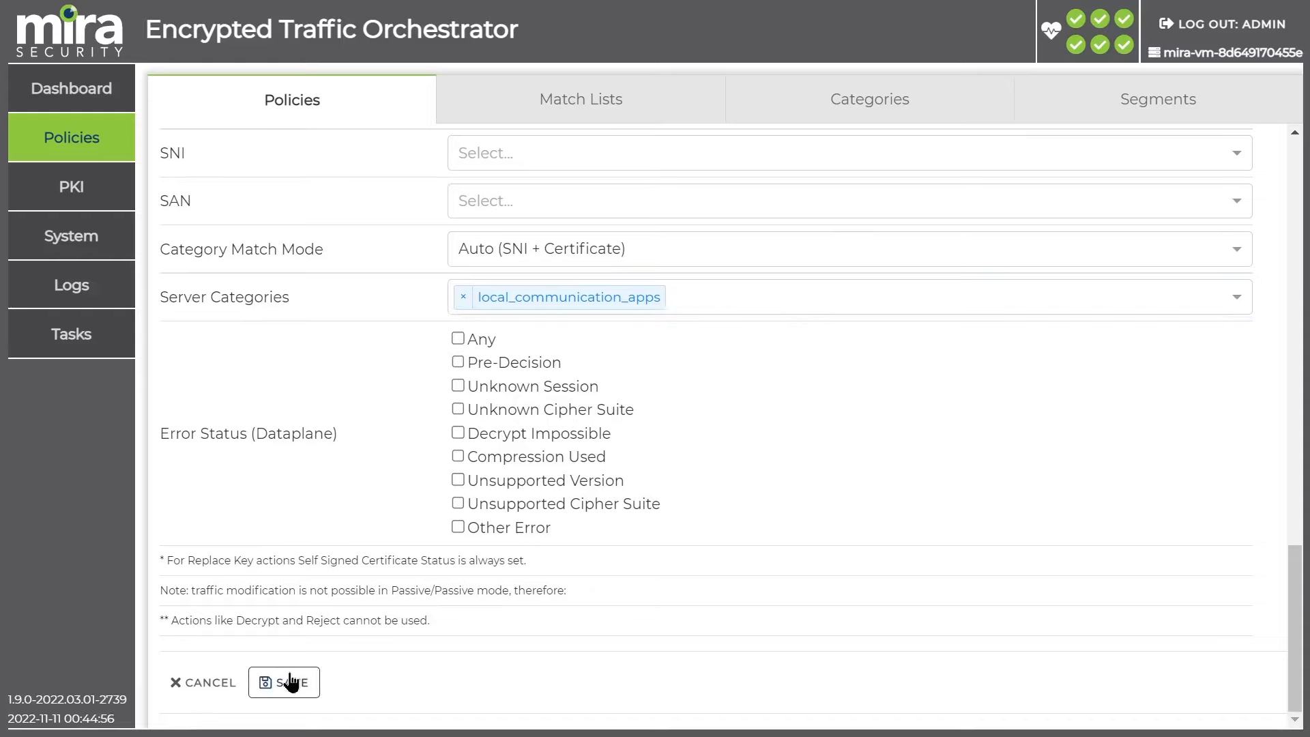
{"action": "left_click", "coordinate": [286, 684]}
{"action": "scroll", "coordinate": [329, 588], "scroll_direction": "down", "scroll_amount": 1}
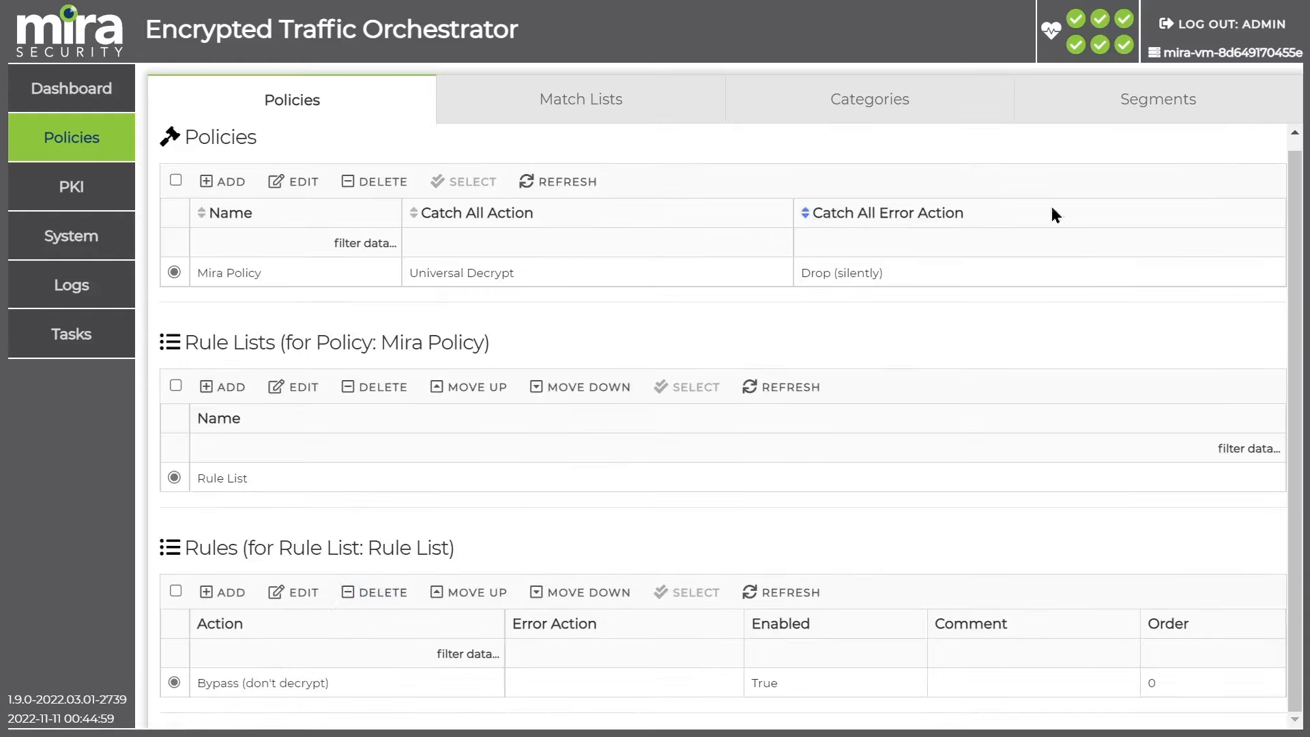
Activate the pending changes on Mira Segment and mark the activation task as read.
{"action": "left_click", "coordinate": [1116, 120]}
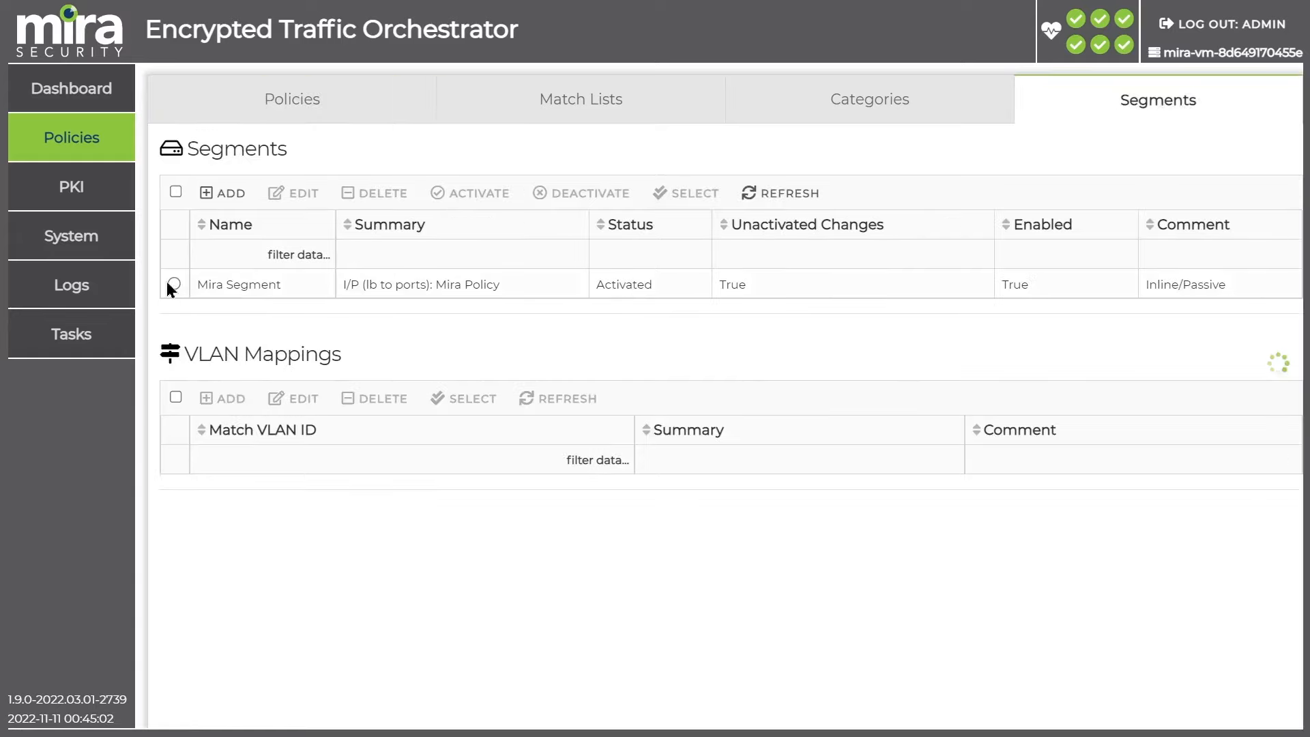
{"action": "left_click", "coordinate": [175, 285]}
{"action": "left_click", "coordinate": [469, 193]}
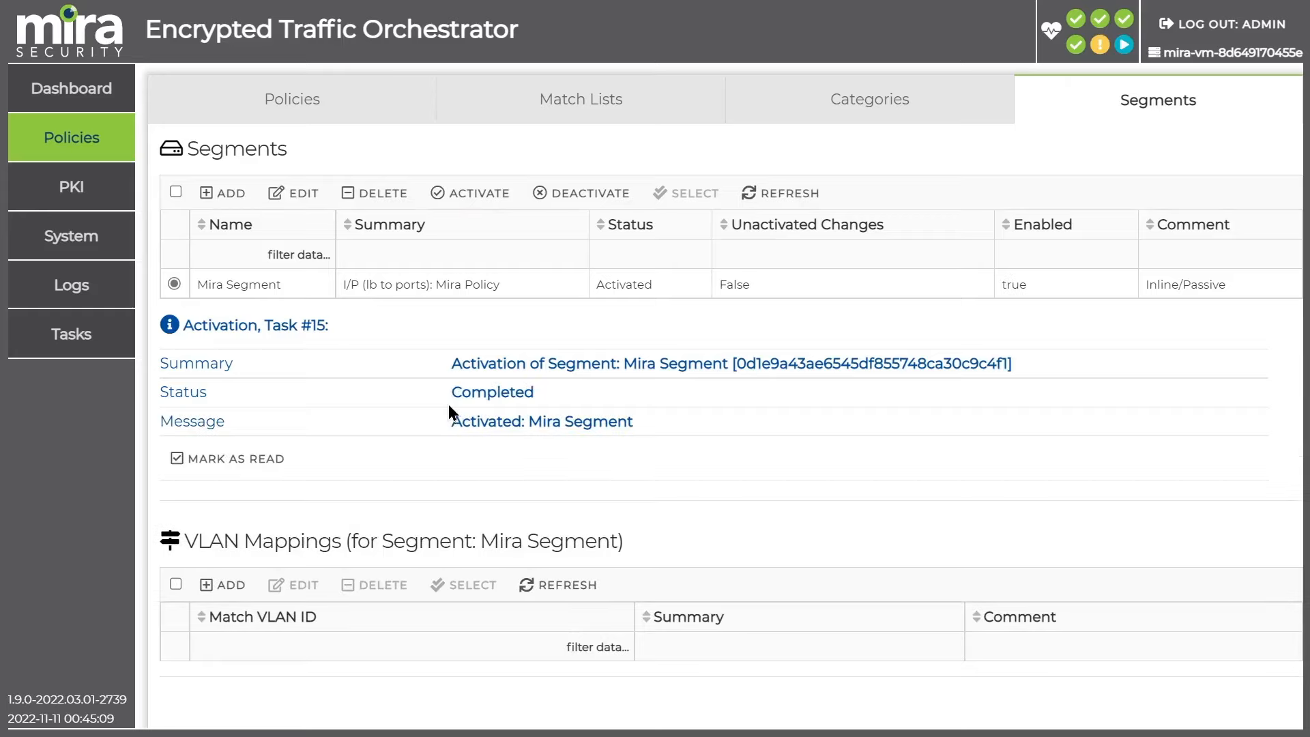
{"action": "left_click", "coordinate": [247, 464]}
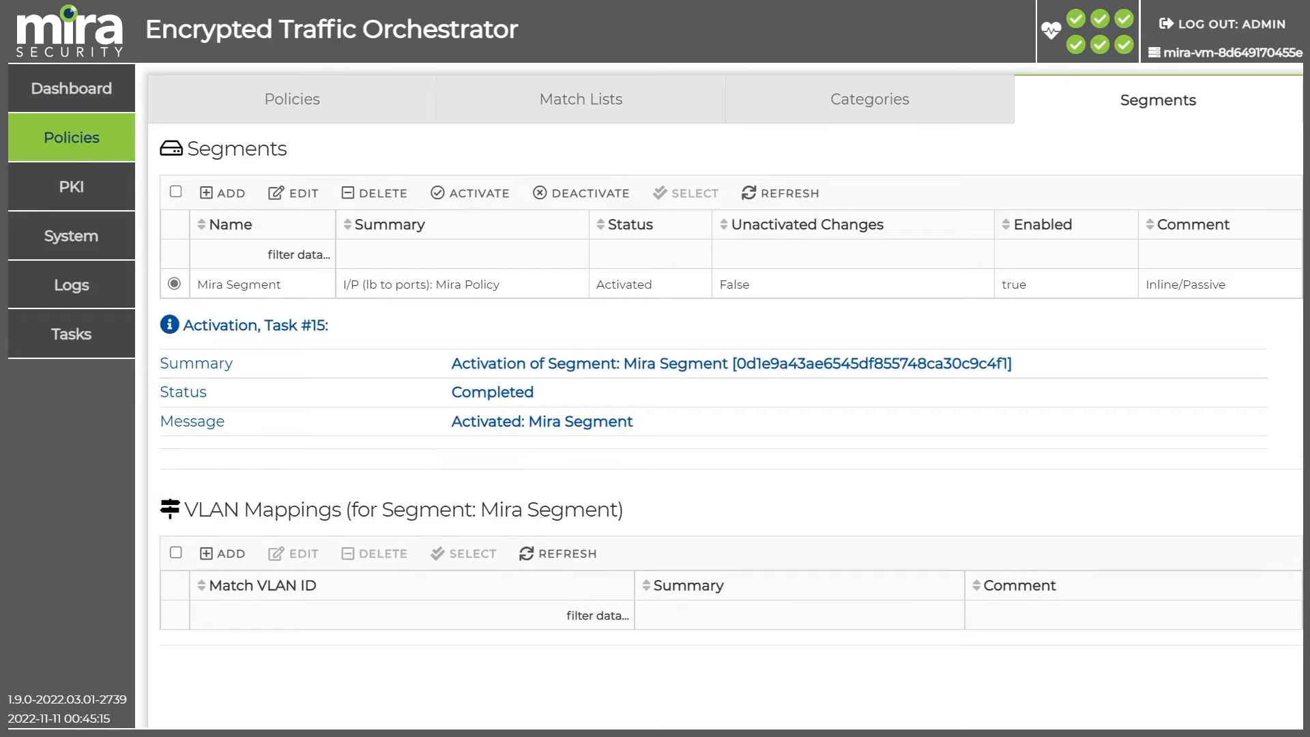